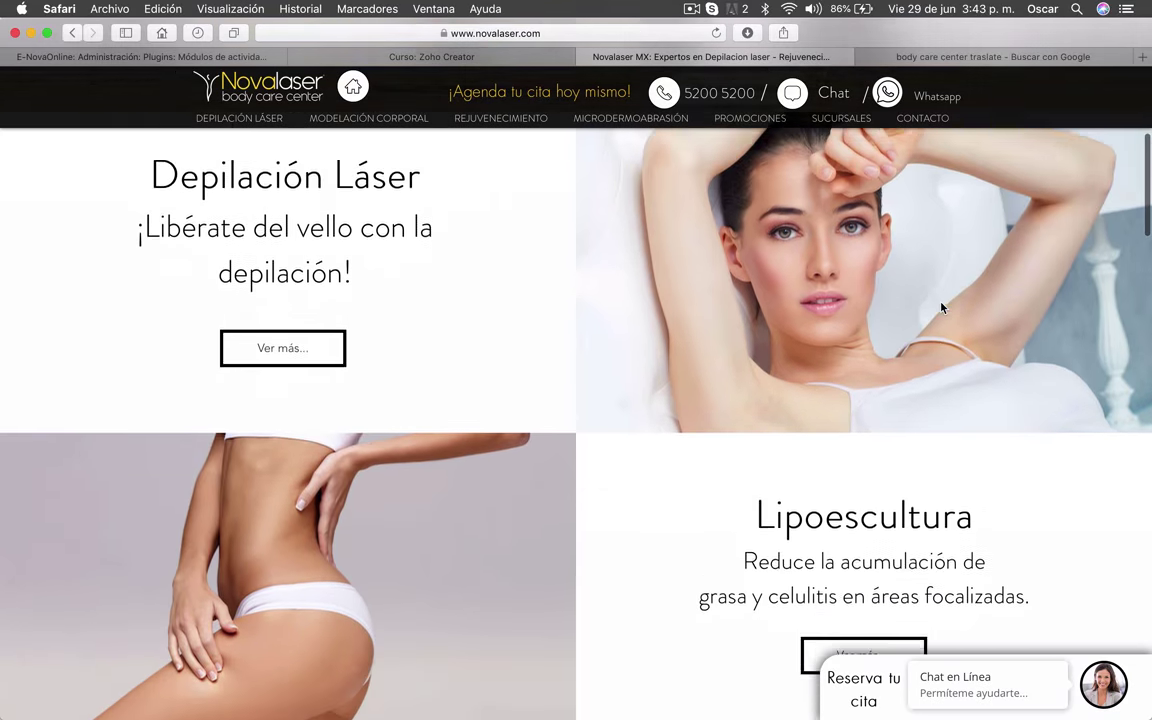
scroll(941, 307, "down", 10)
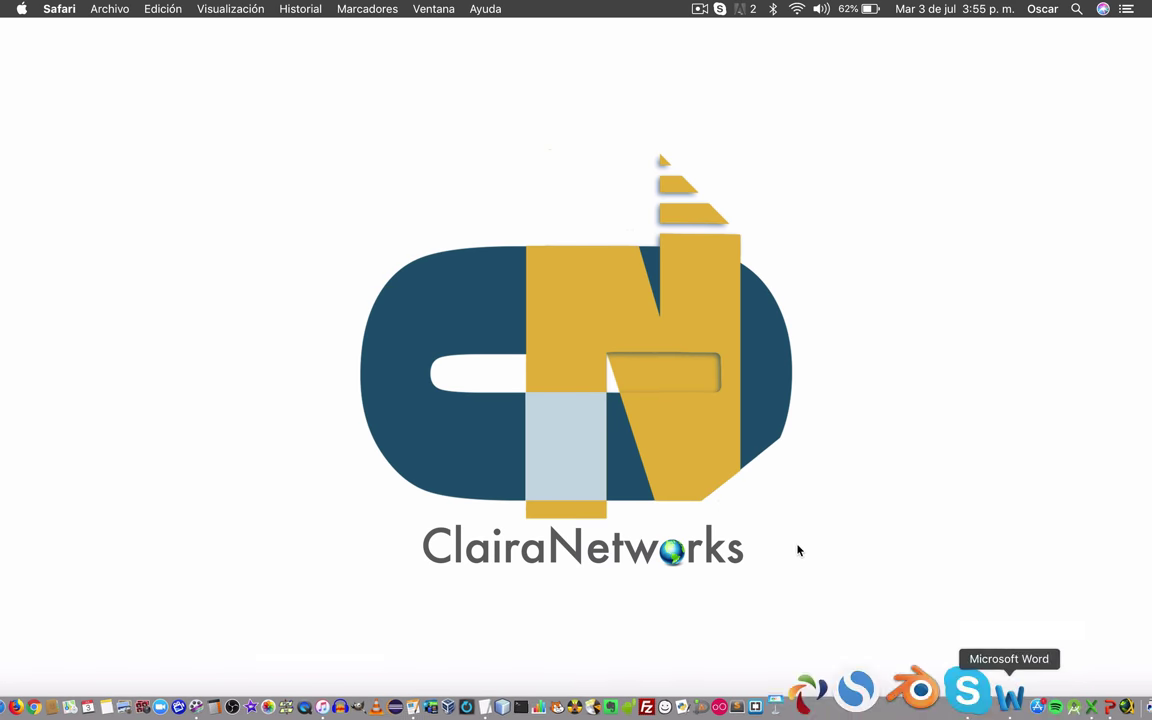
- Open a new browser window and go to capacitacion.nlmexico.com/moodle
key("super+n")
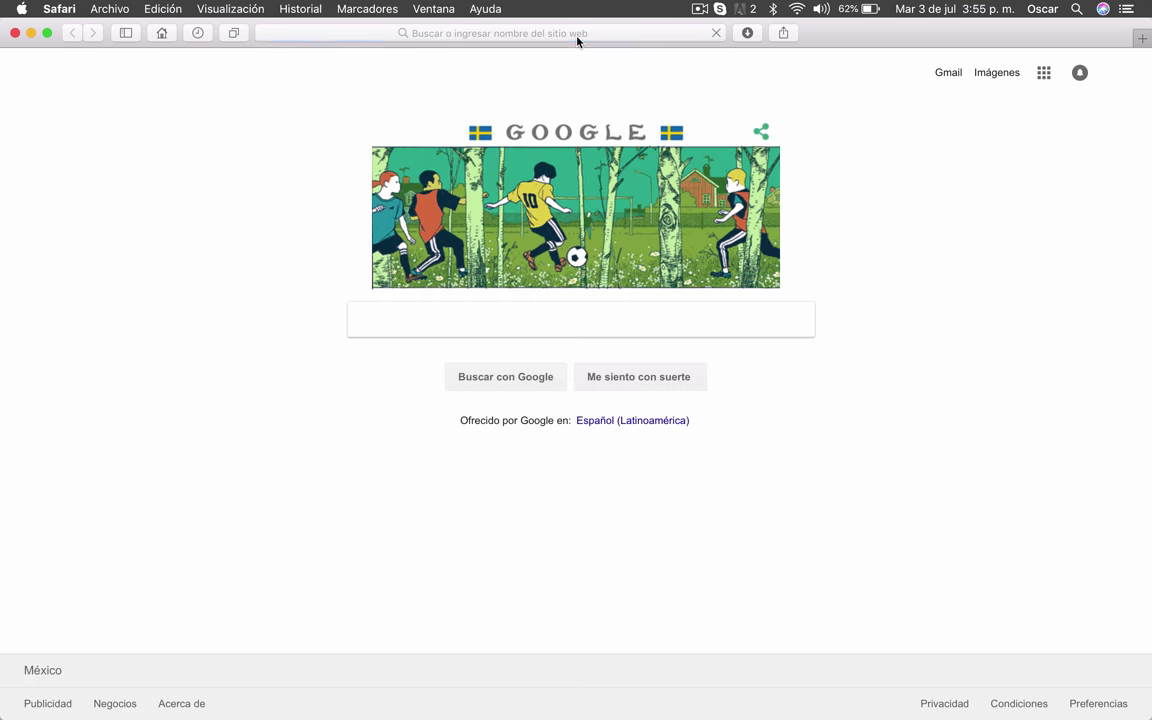
left_click(577, 36)
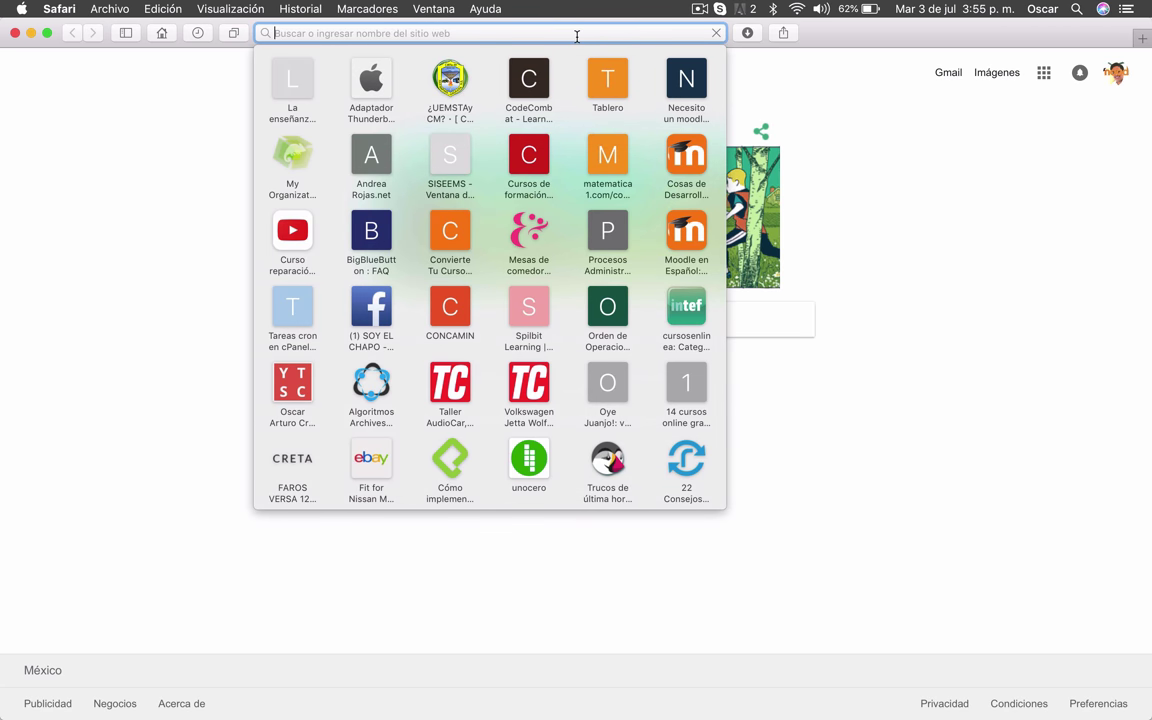
type("ca")
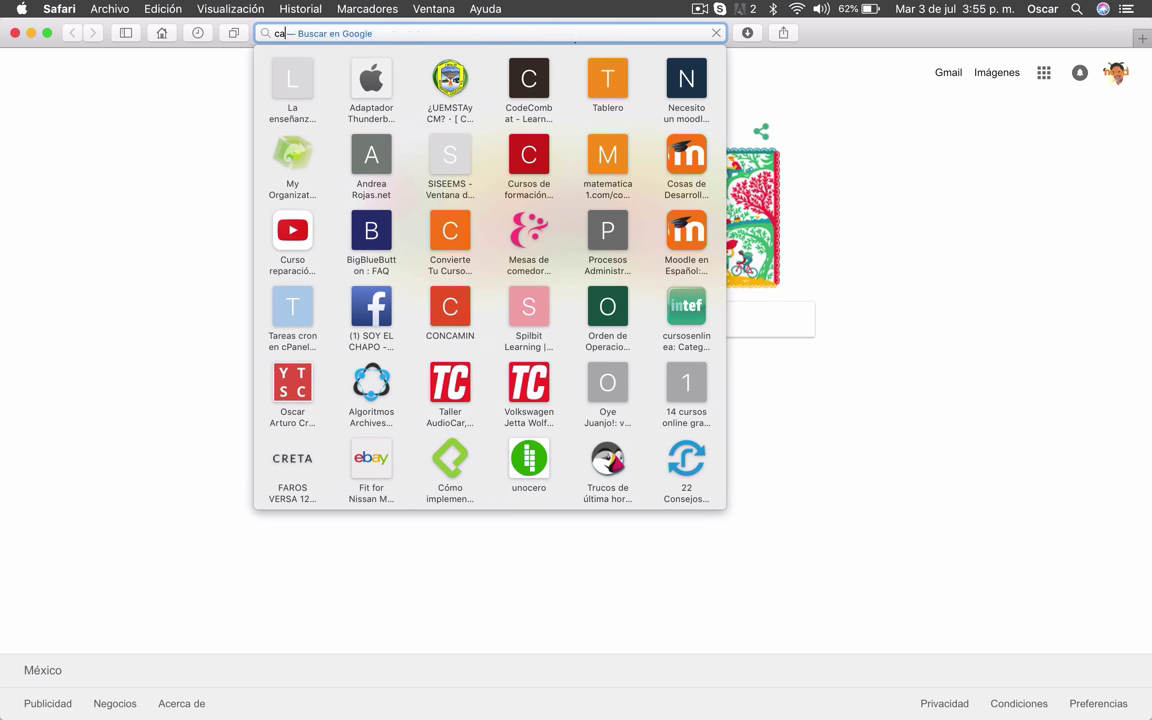
type("pacitacion.nlmexico.com/moo")
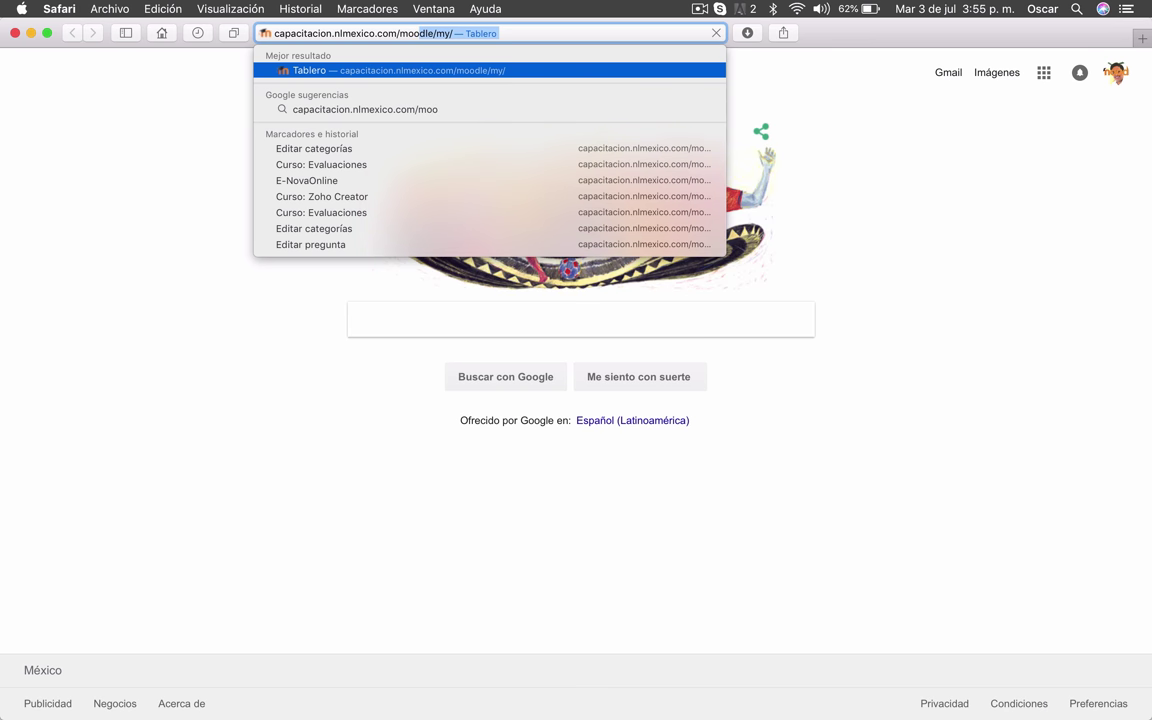
type("dle")
key("Return")
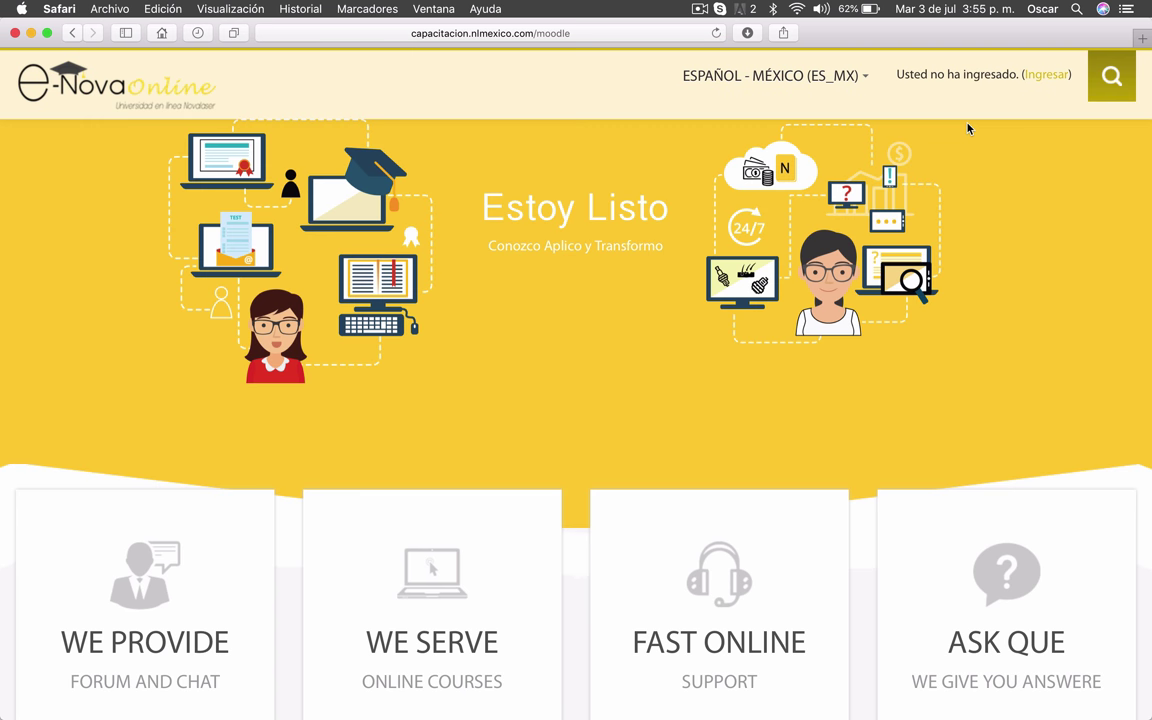
- Log in to the Moodle site, filling in the saved username and account password
left_click(1046, 74)
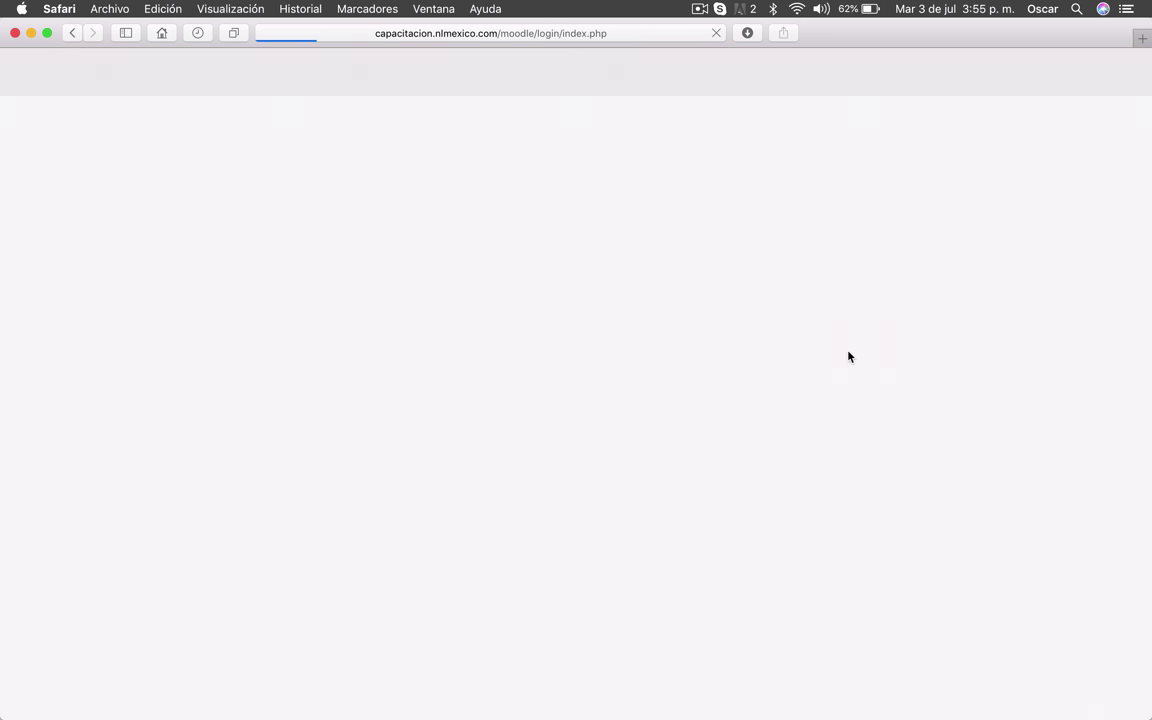
left_click(610, 305)
left_click(690, 329)
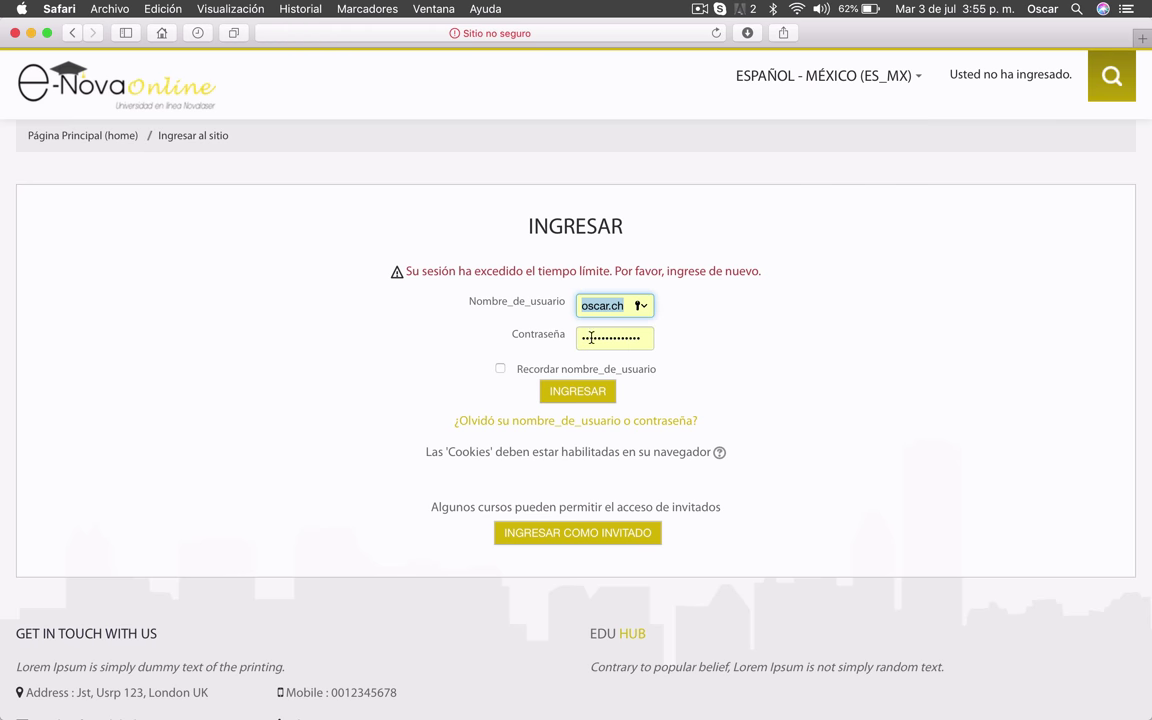
left_click(576, 393)
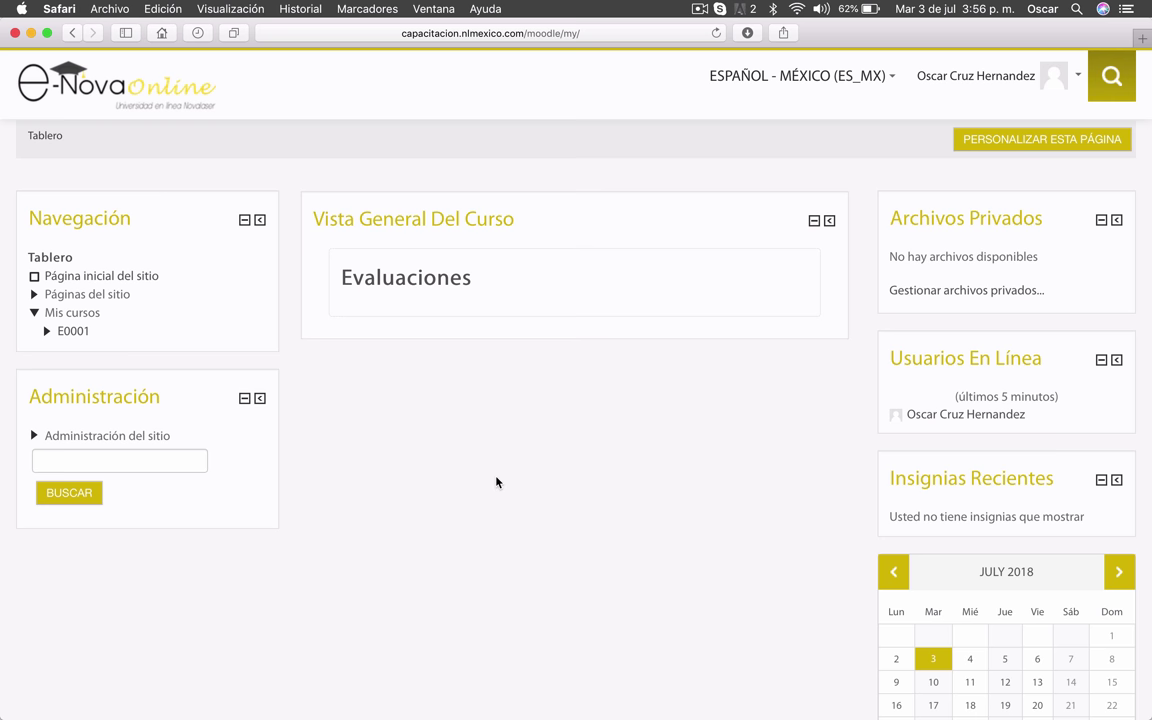
- Open the course and category management page from the site administration's course options
scroll(496, 482, "down", 2)
scroll(496, 482, "up", 2)
left_click(110, 436)
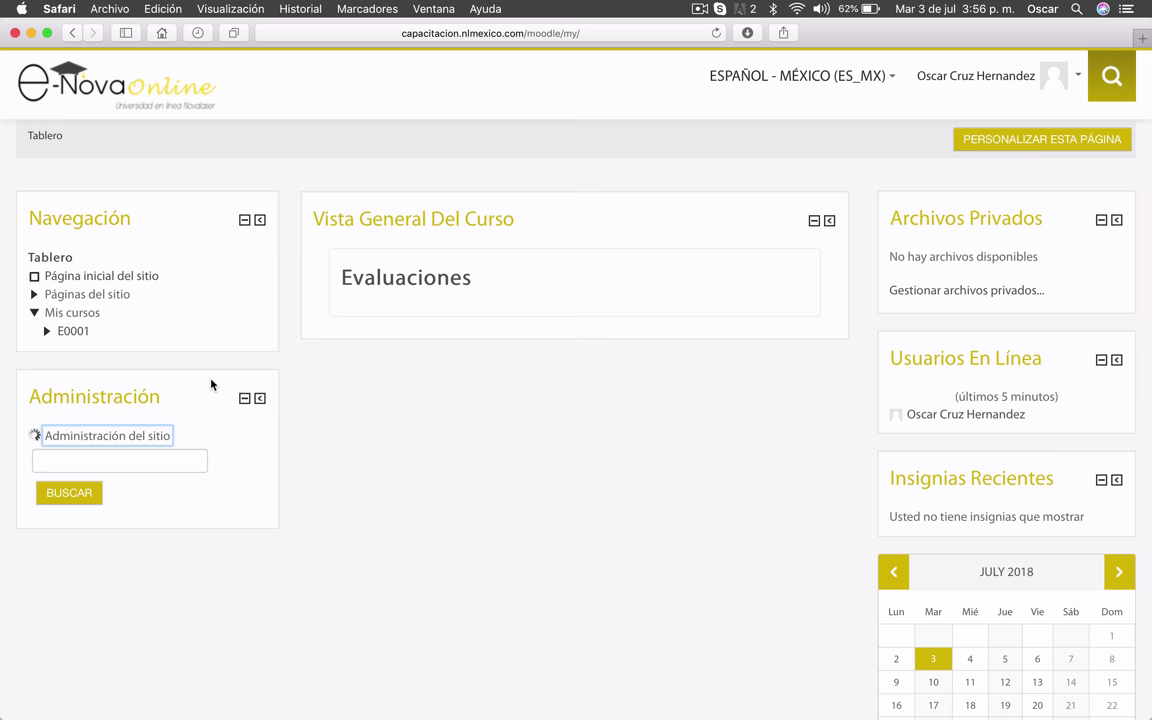
scroll(225, 367, "down", 6)
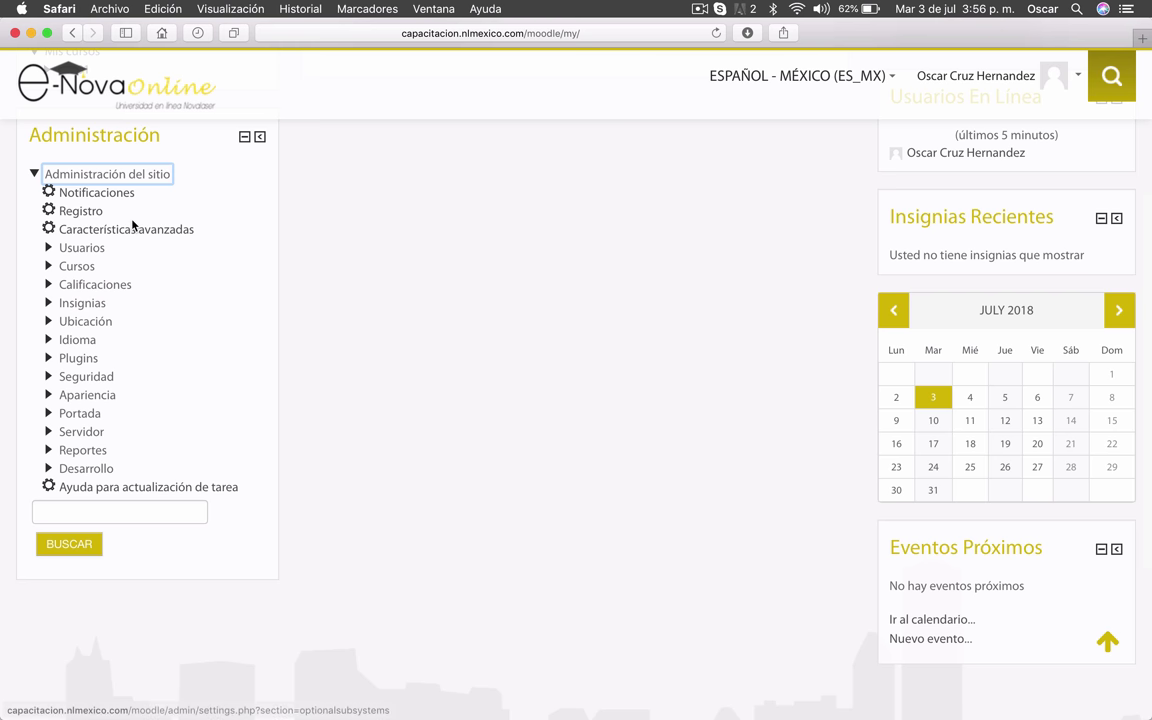
left_click(80, 265)
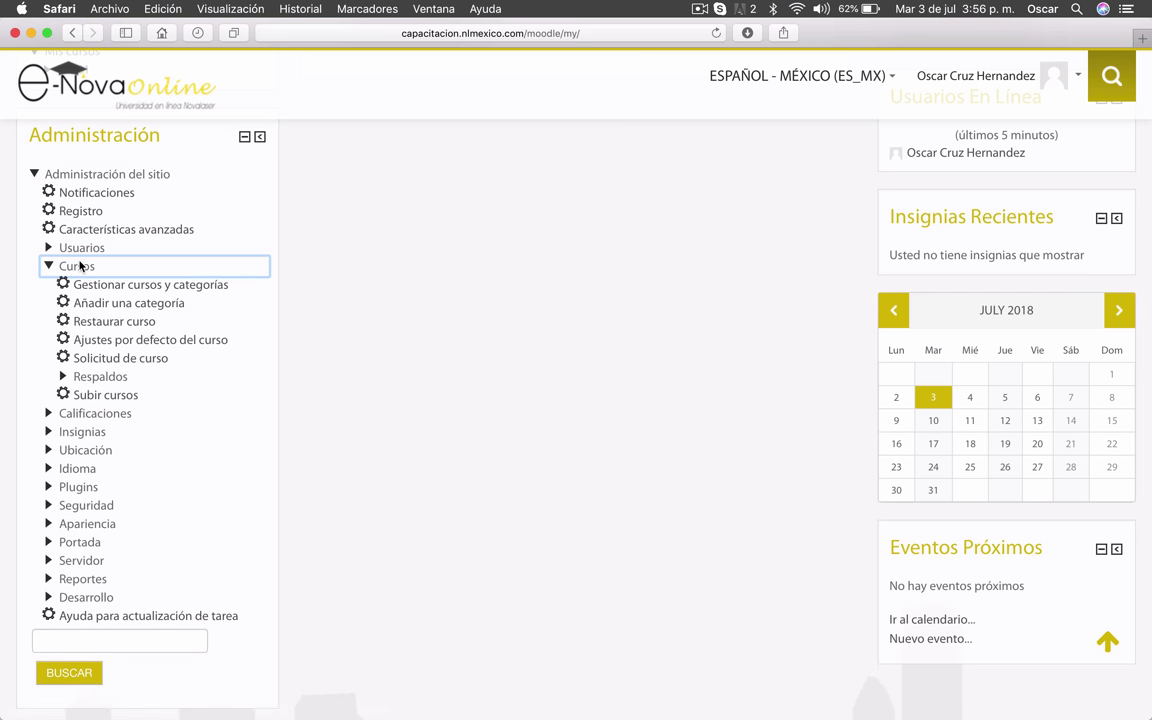
left_click(145, 286)
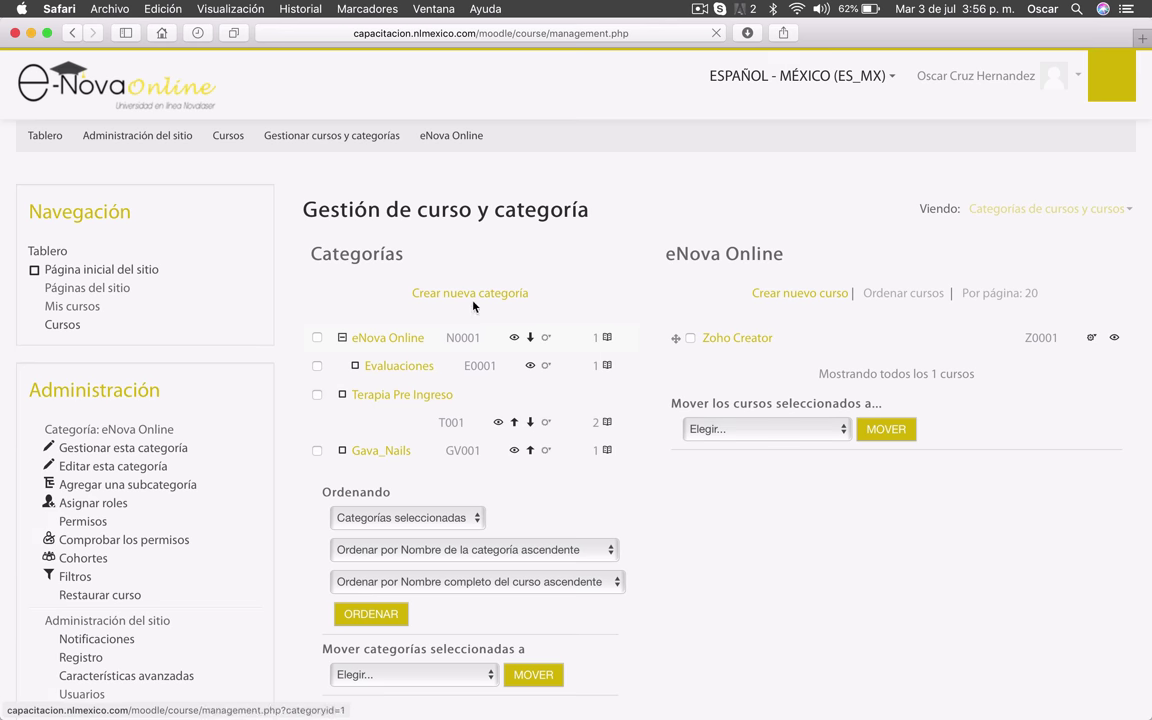
- Start a new course in the Gava_Nails category with full name "Curso de Prueba" and short name "prueba"
left_click(392, 450)
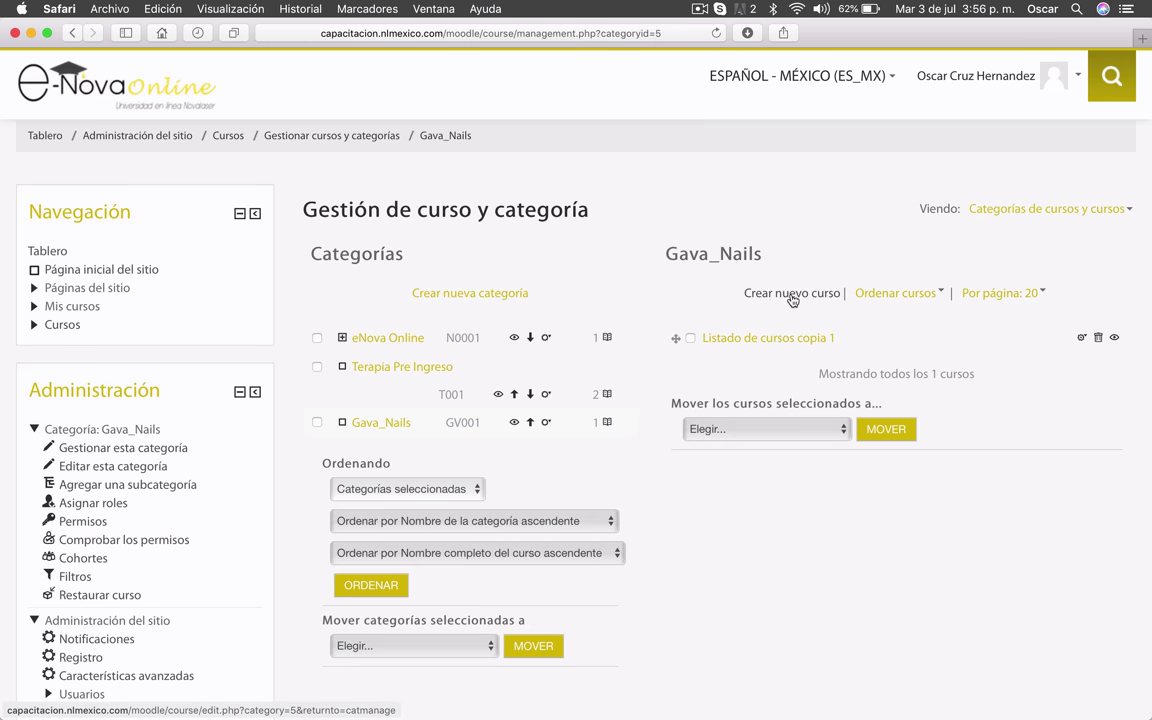
left_click(792, 296)
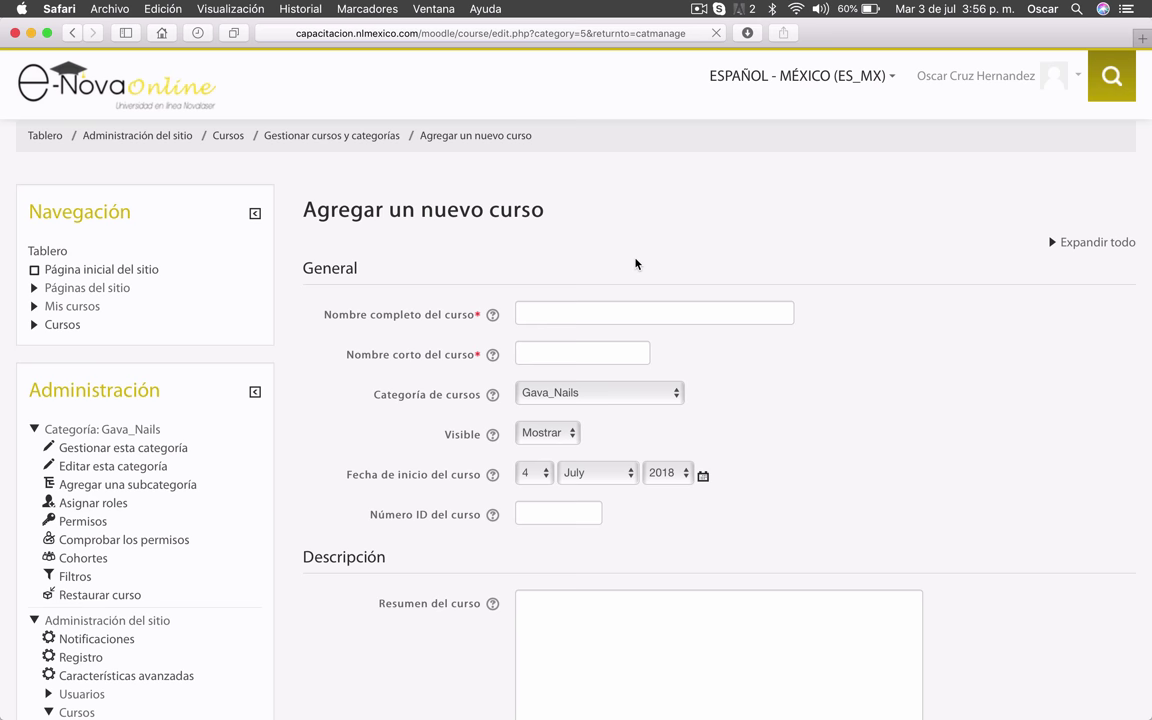
left_click(522, 312)
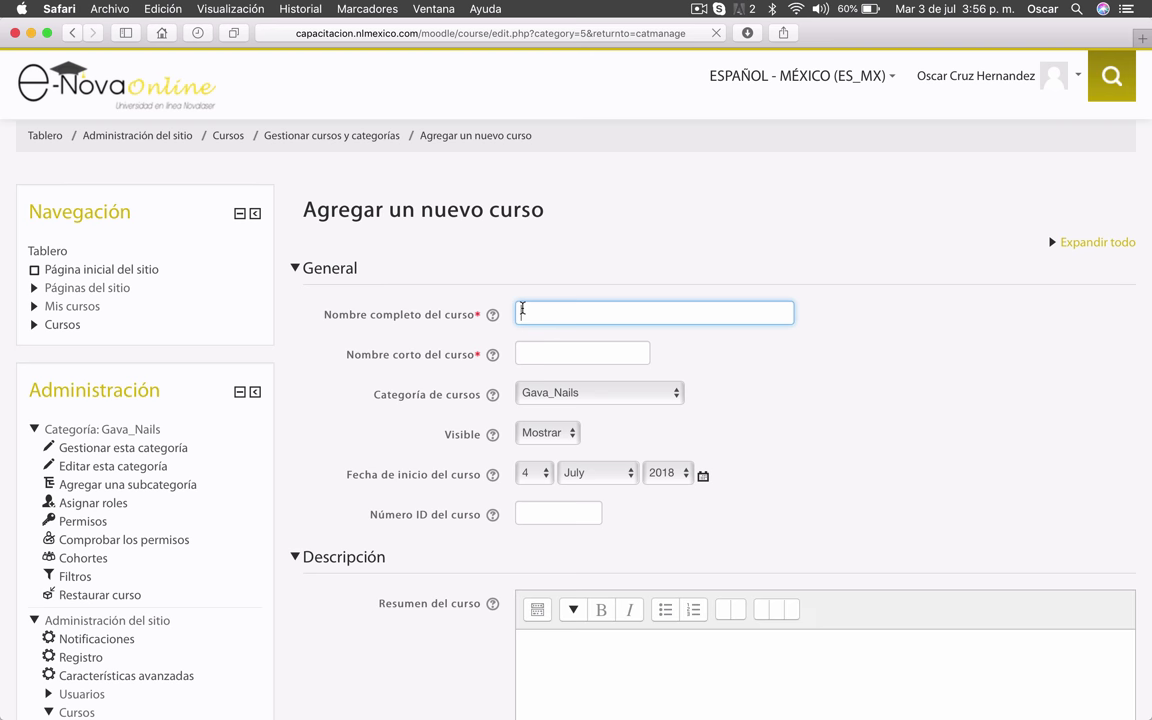
type("Curso de Prueba")
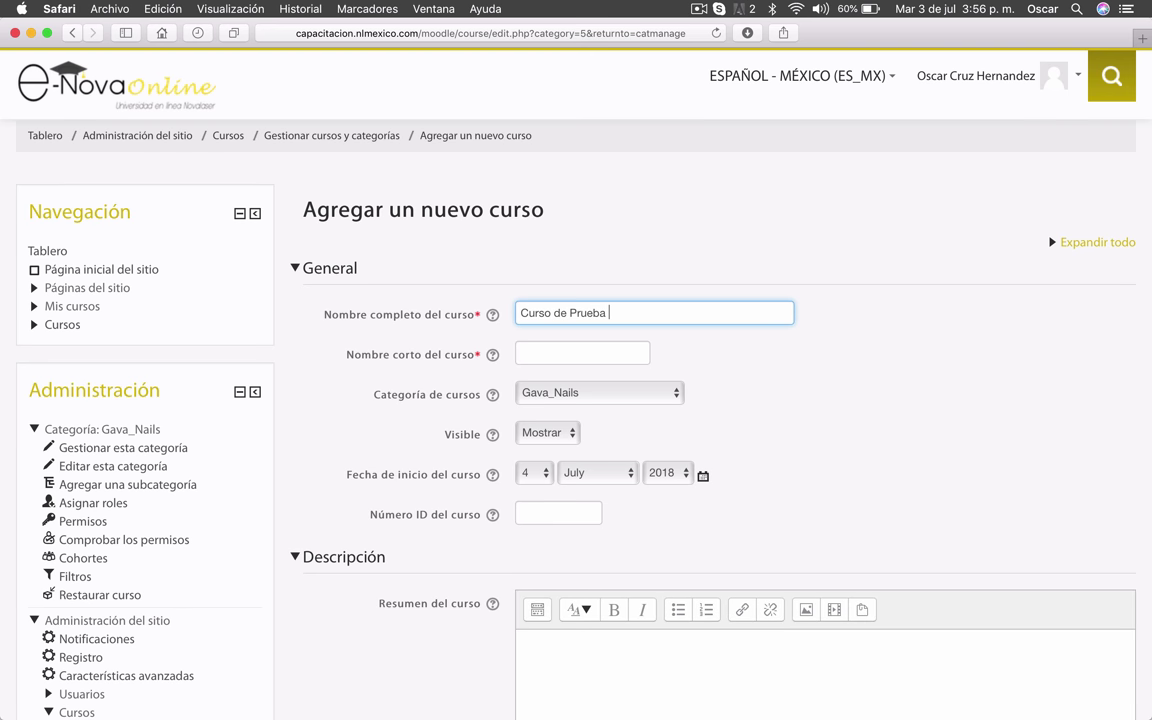
key("Tab")
type("c")
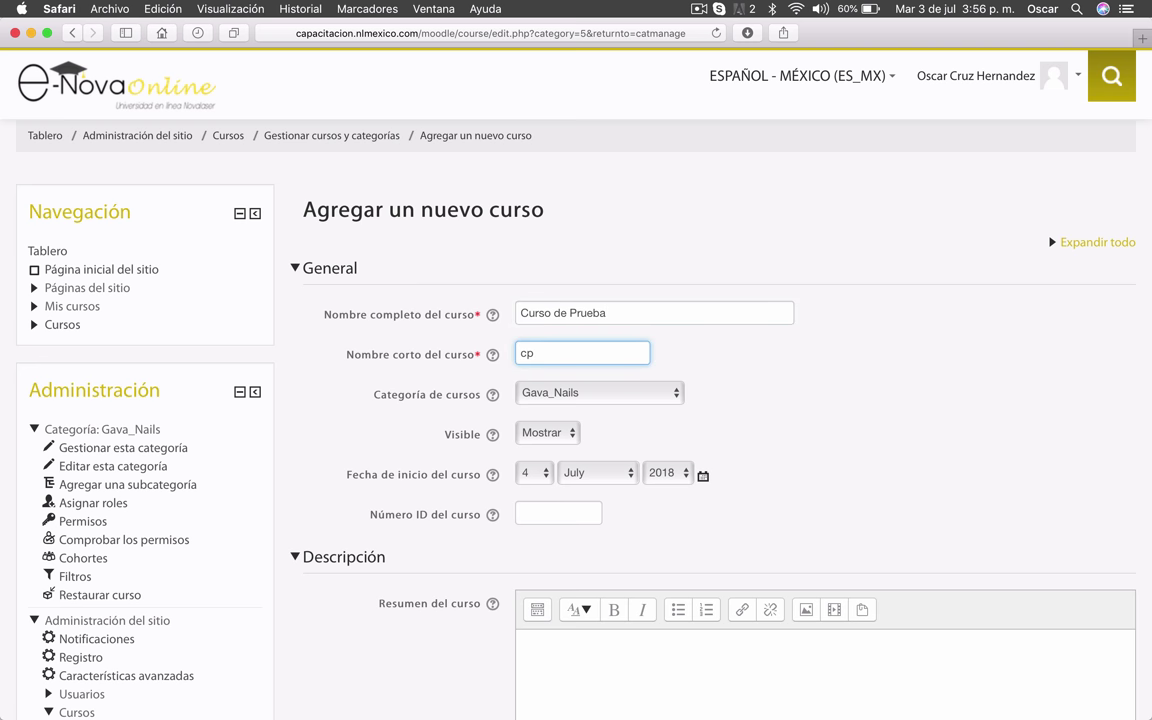
type("prueba")
left_click(519, 353)
key("Delete")
left_click(877, 380)
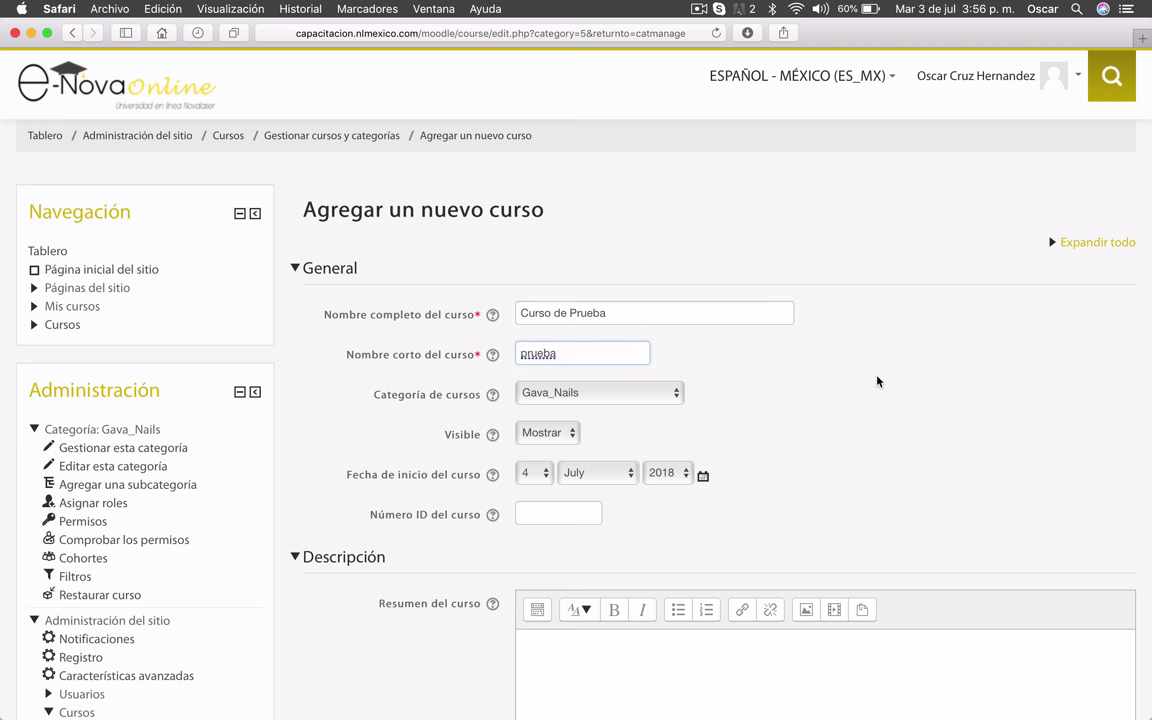
- Enter "desc..." as the course summary and save the new course with the option to display it
scroll(846, 425, "down", 2)
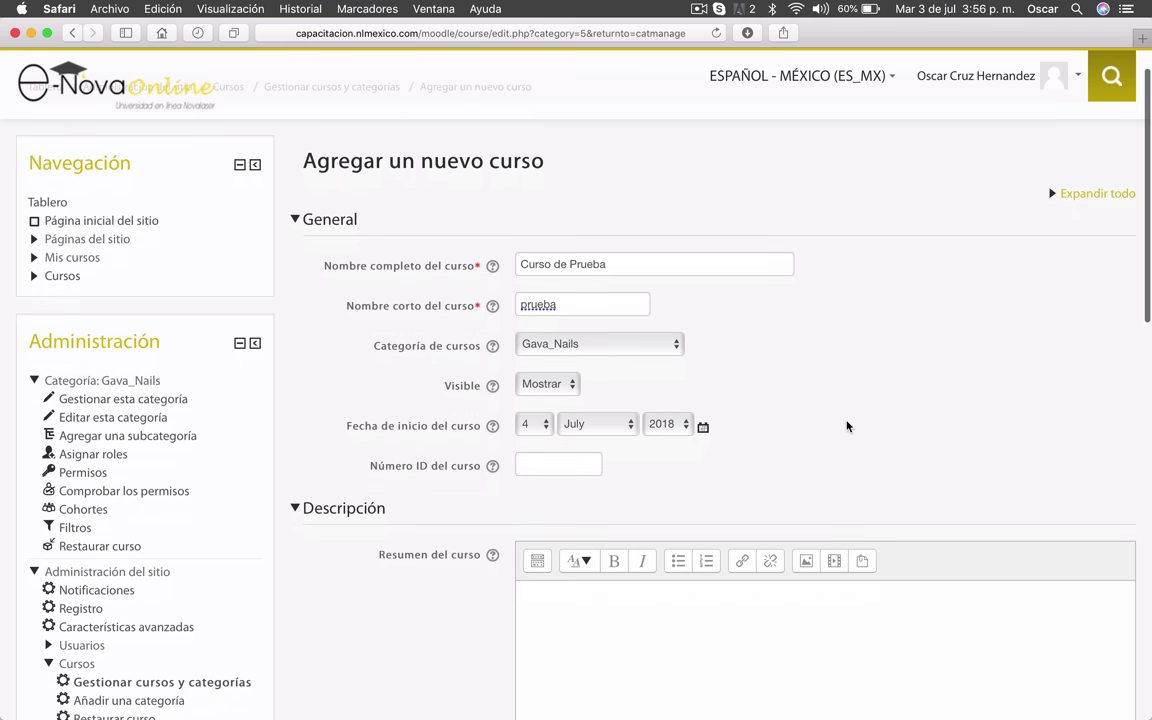
scroll(846, 425, "down", 5)
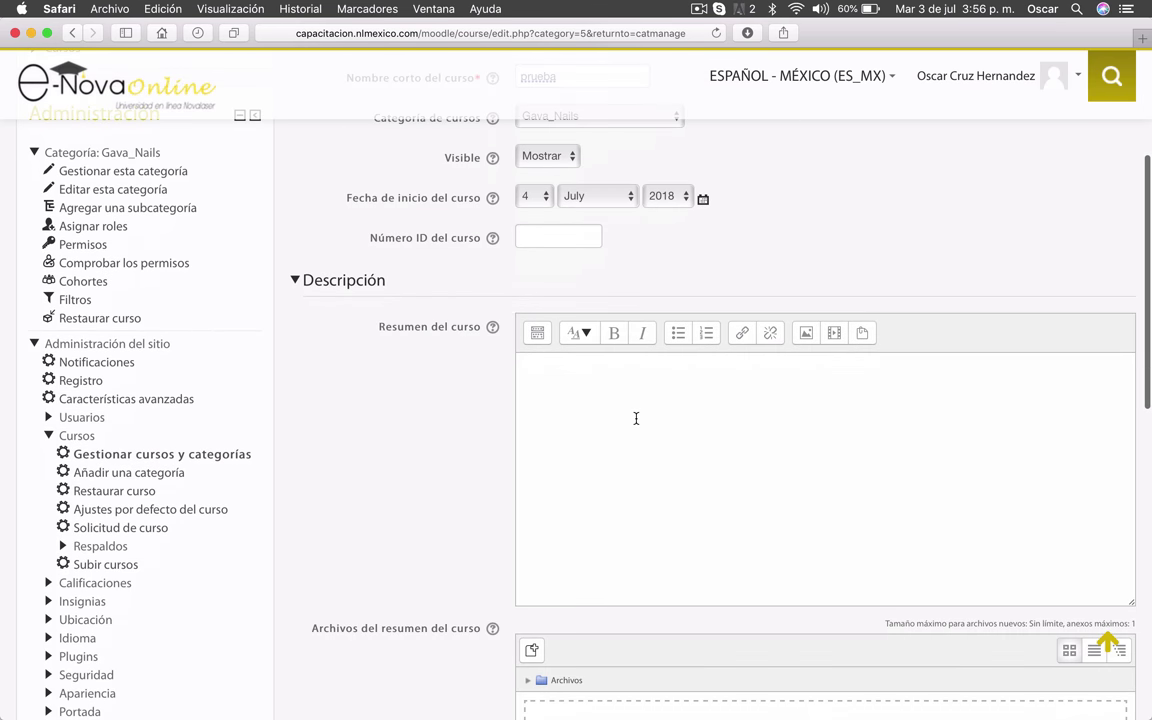
left_click(635, 417)
type("desc...")
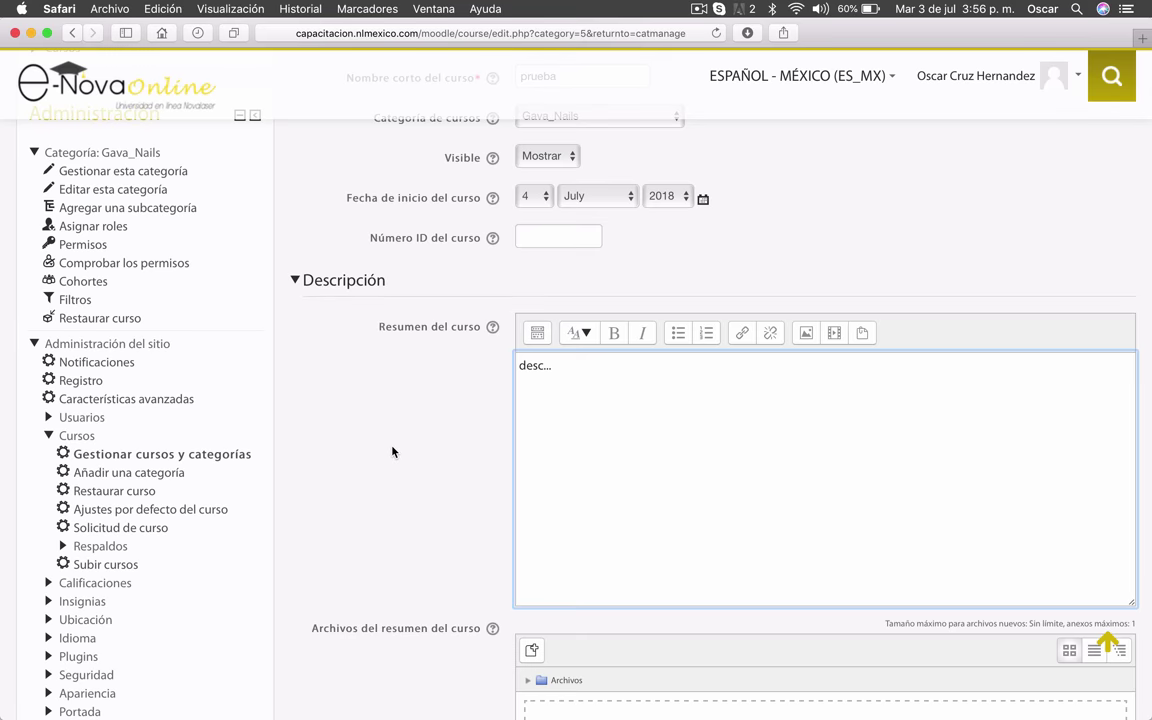
scroll(392, 452, "down", 15)
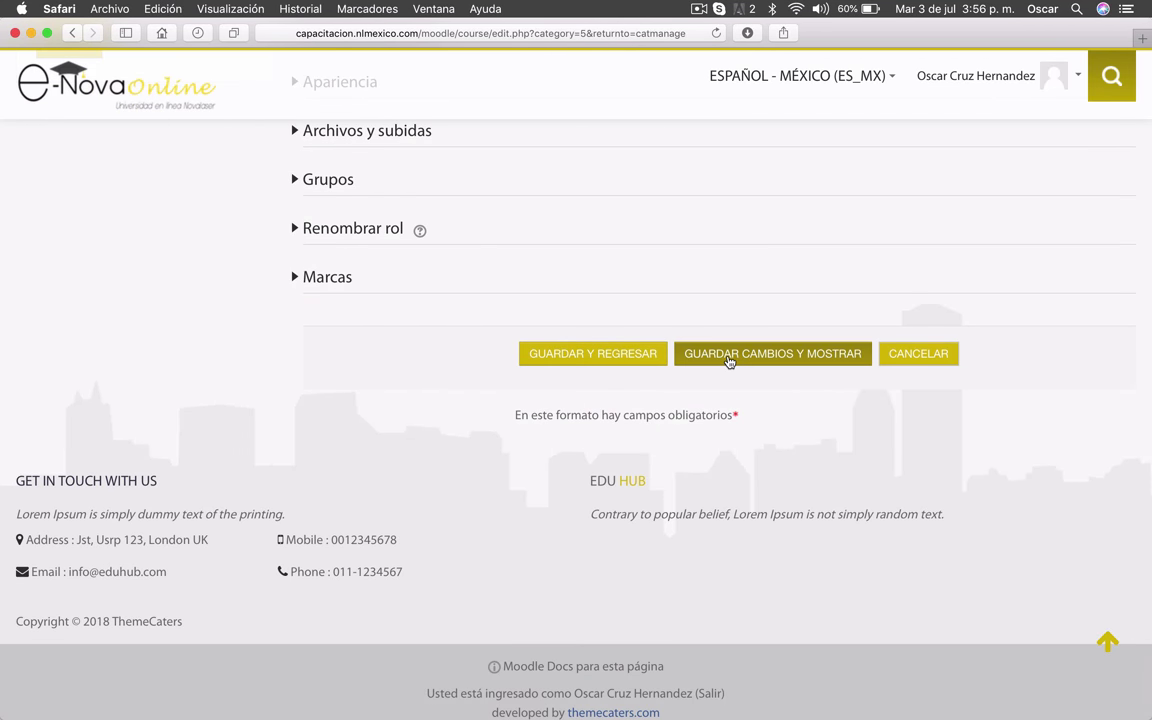
left_click(729, 361)
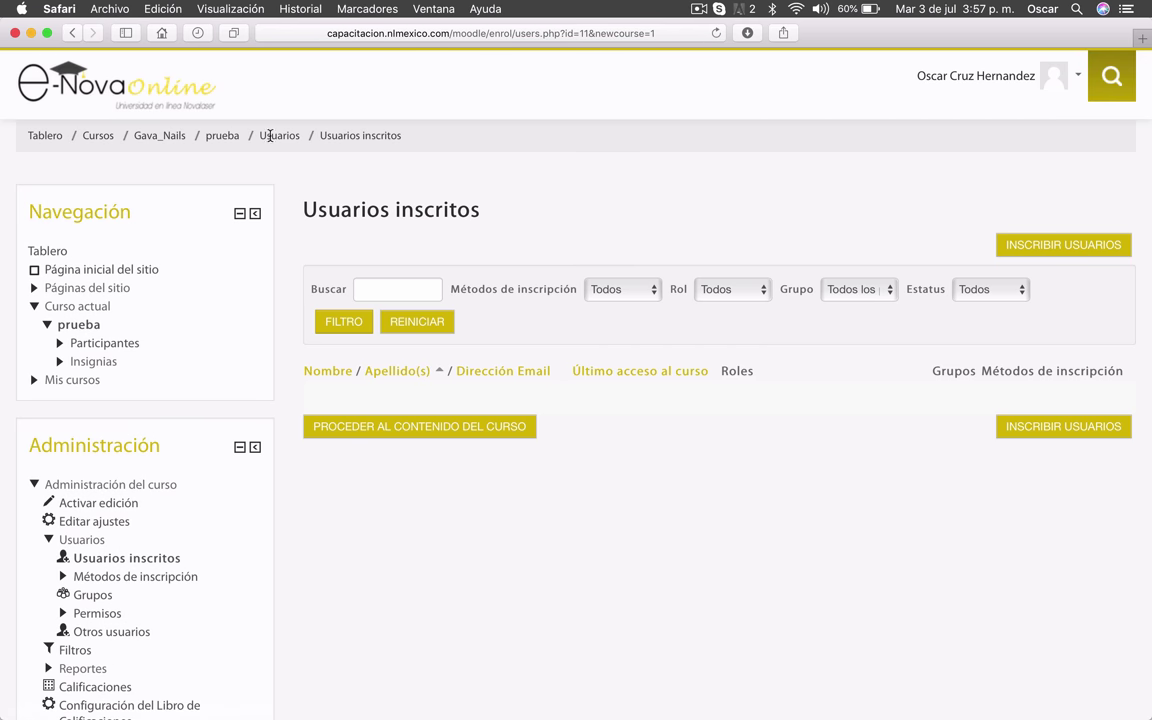
- Open Curso de Prueba from the Gava_Nails category and turn on course editing
left_click(152, 140)
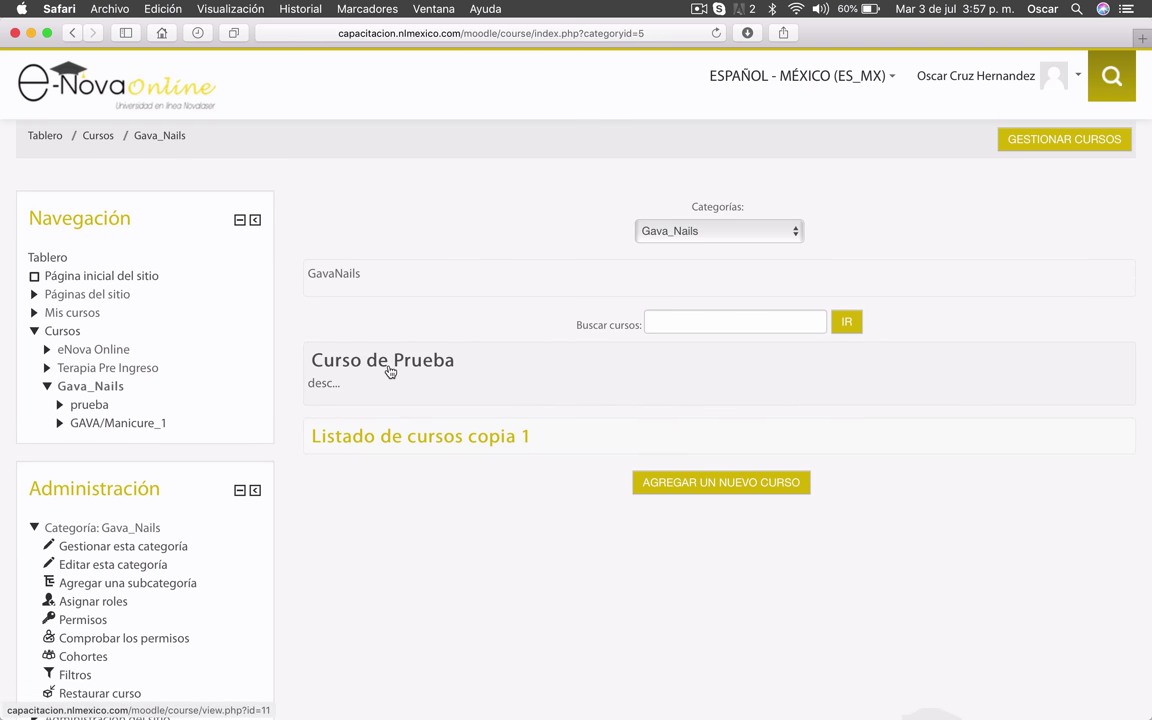
left_click(390, 372)
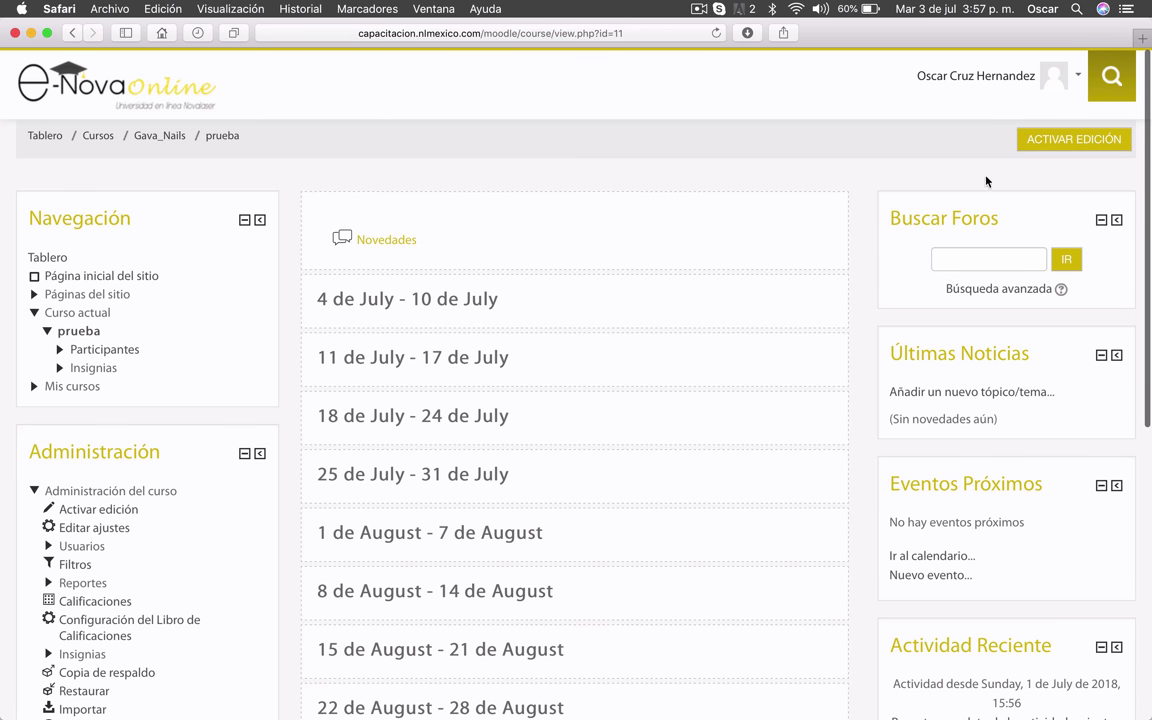
left_click(1050, 145)
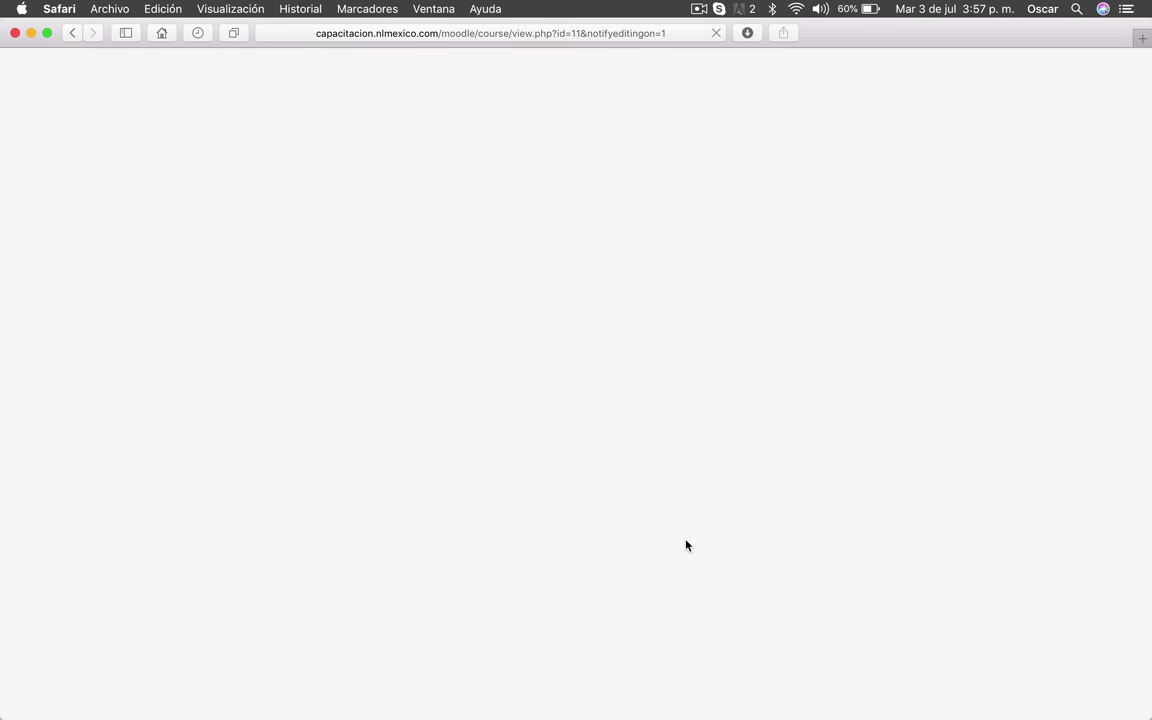
- Review the Examen activity's description among the activities available for the 4 de July - 10 de July section, without adding it
scroll(453, 367, "down", 3)
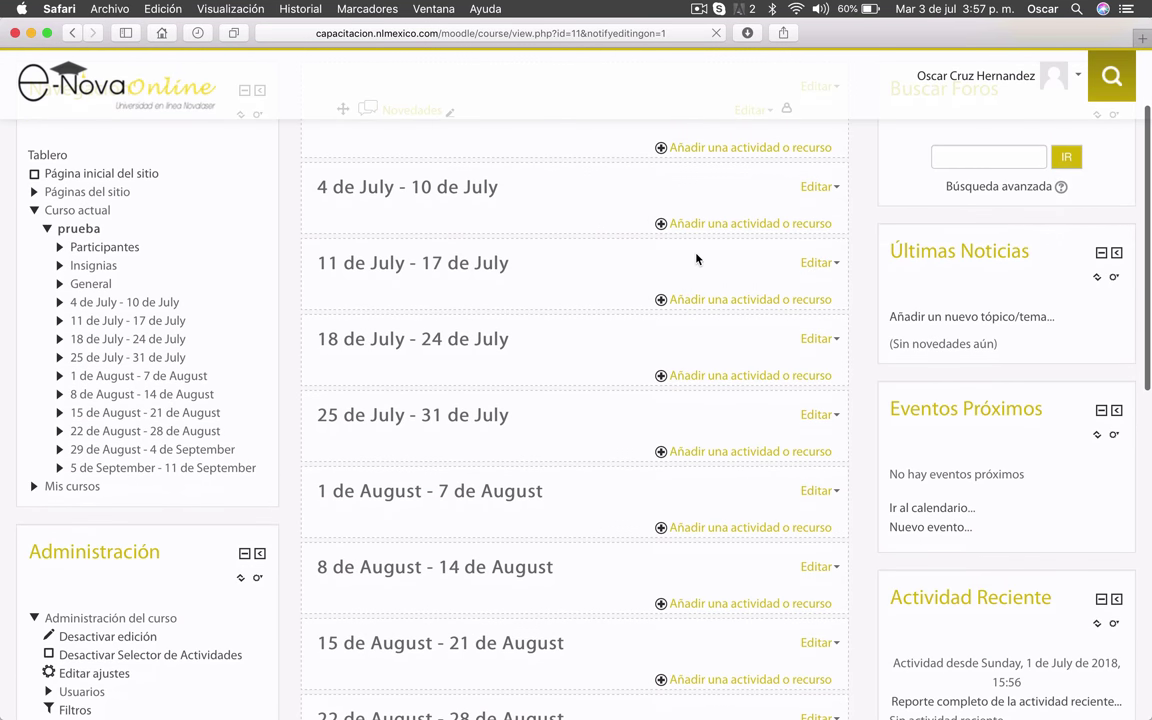
left_click(748, 224)
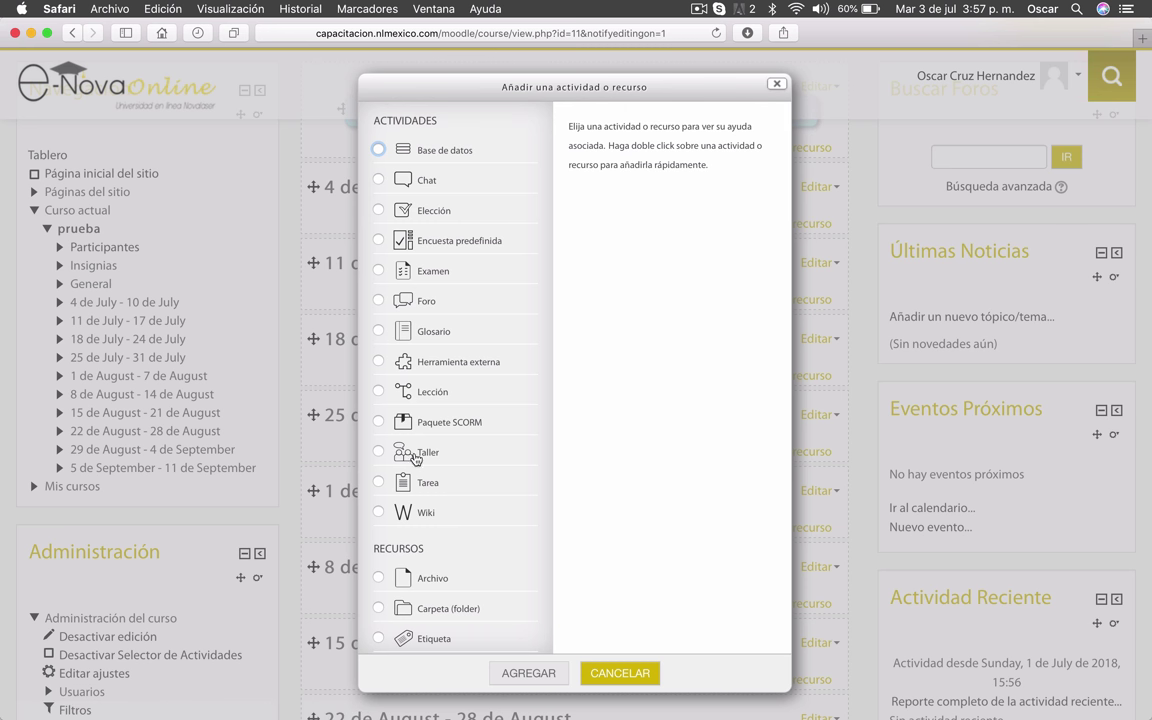
scroll(450, 500, "down", 1)
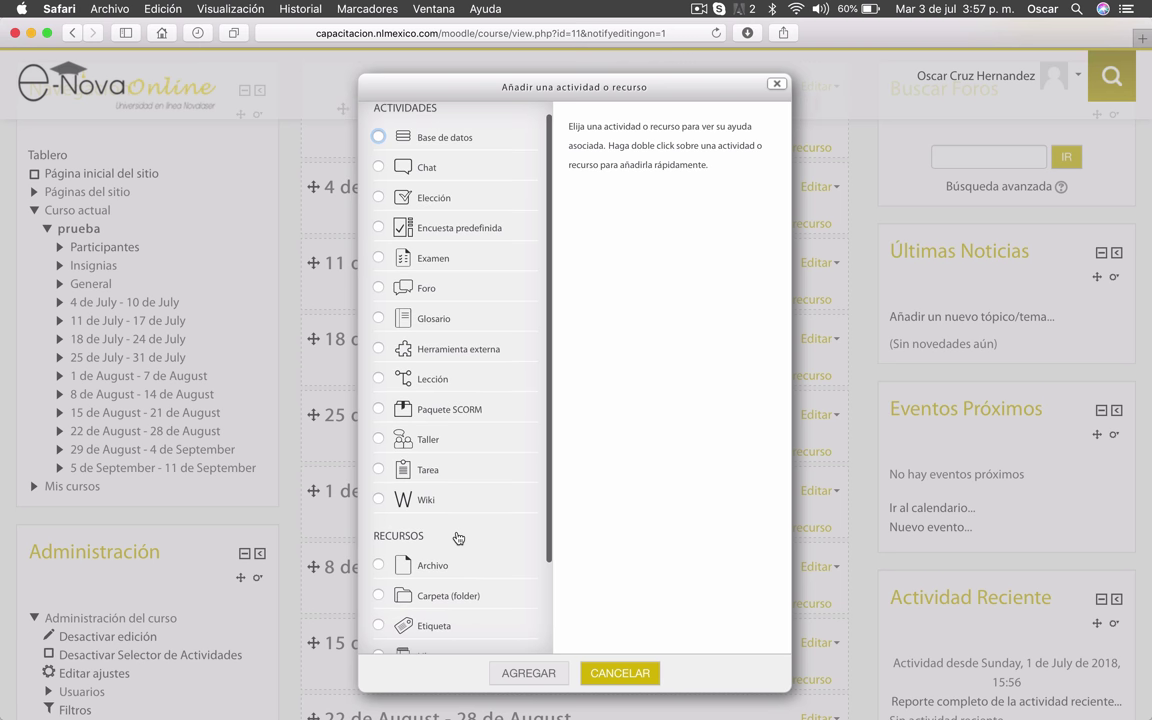
left_click(432, 259)
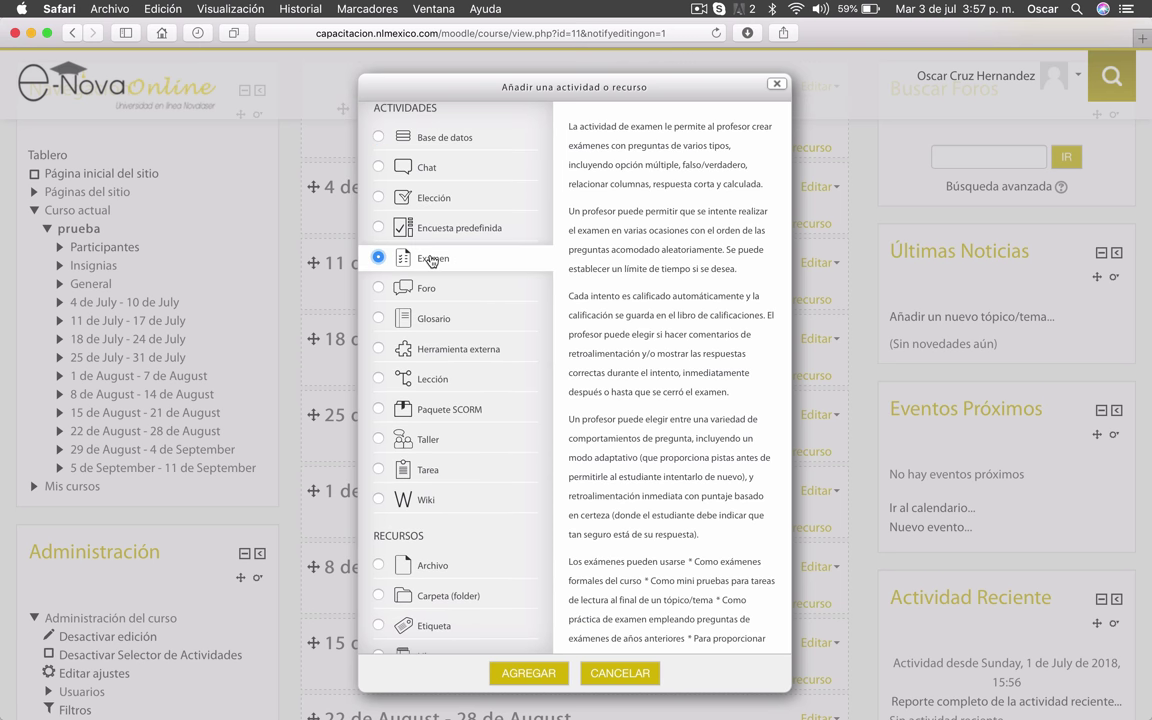
key("Escape")
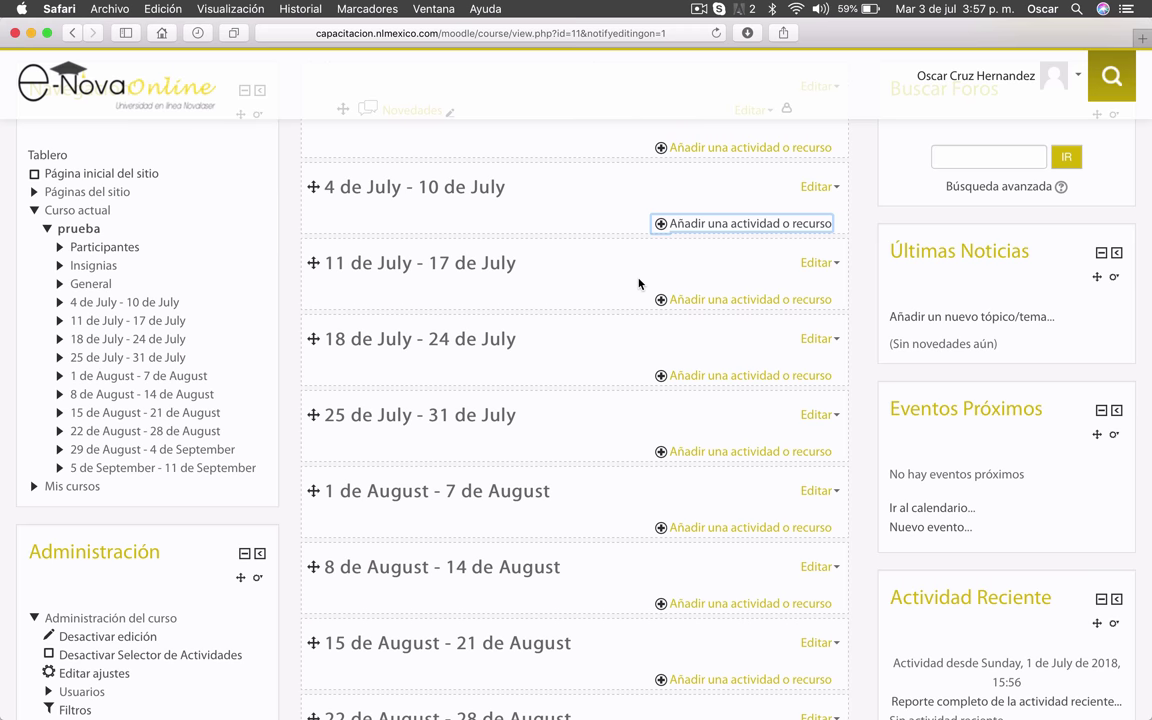
- Open the question bank of the course prueba
scroll(638, 284, "down", 3)
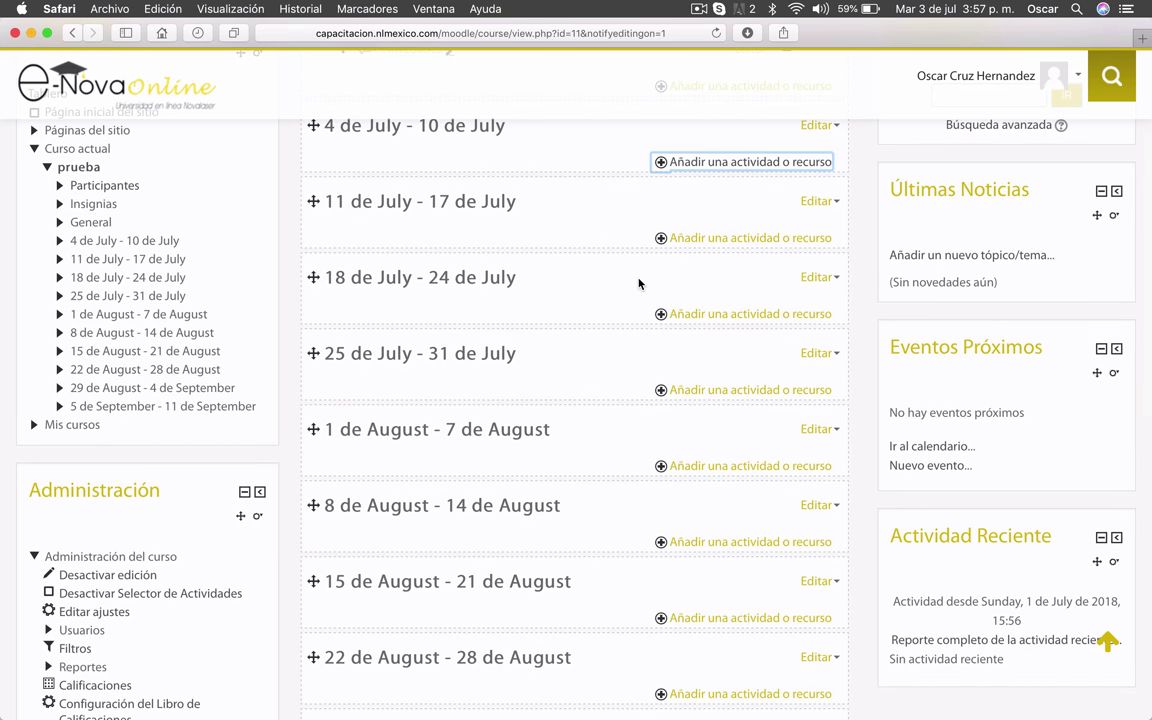
scroll(638, 284, "down", 6)
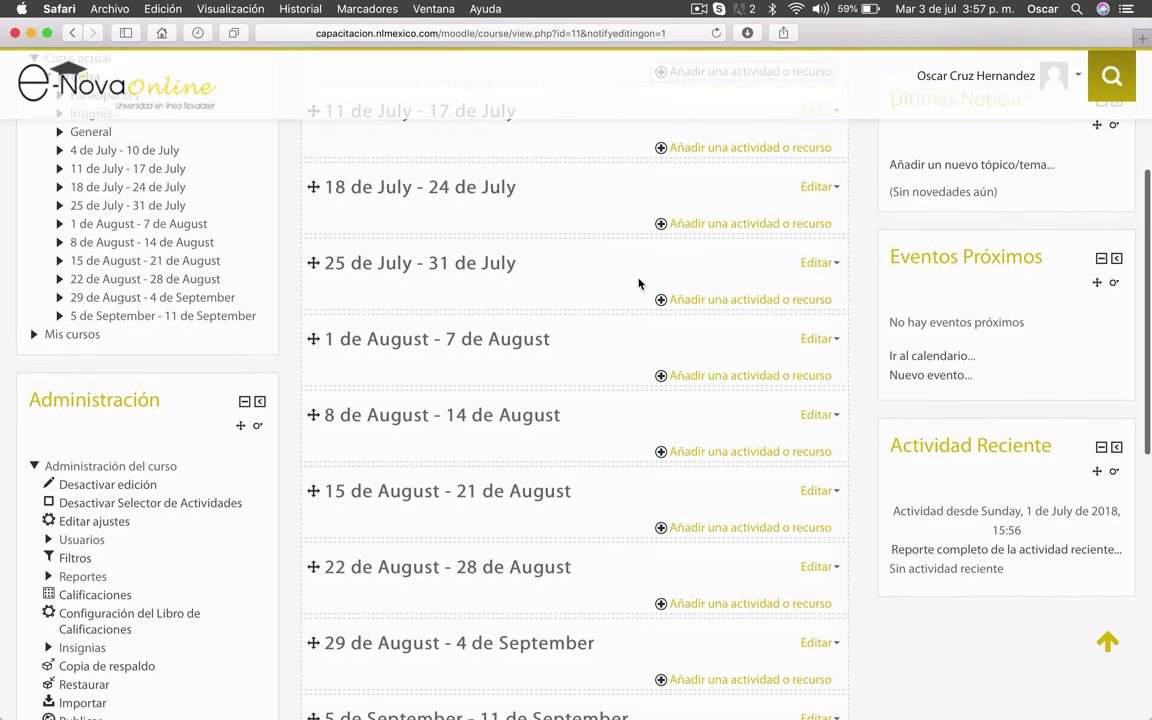
scroll(638, 284, "down", 5)
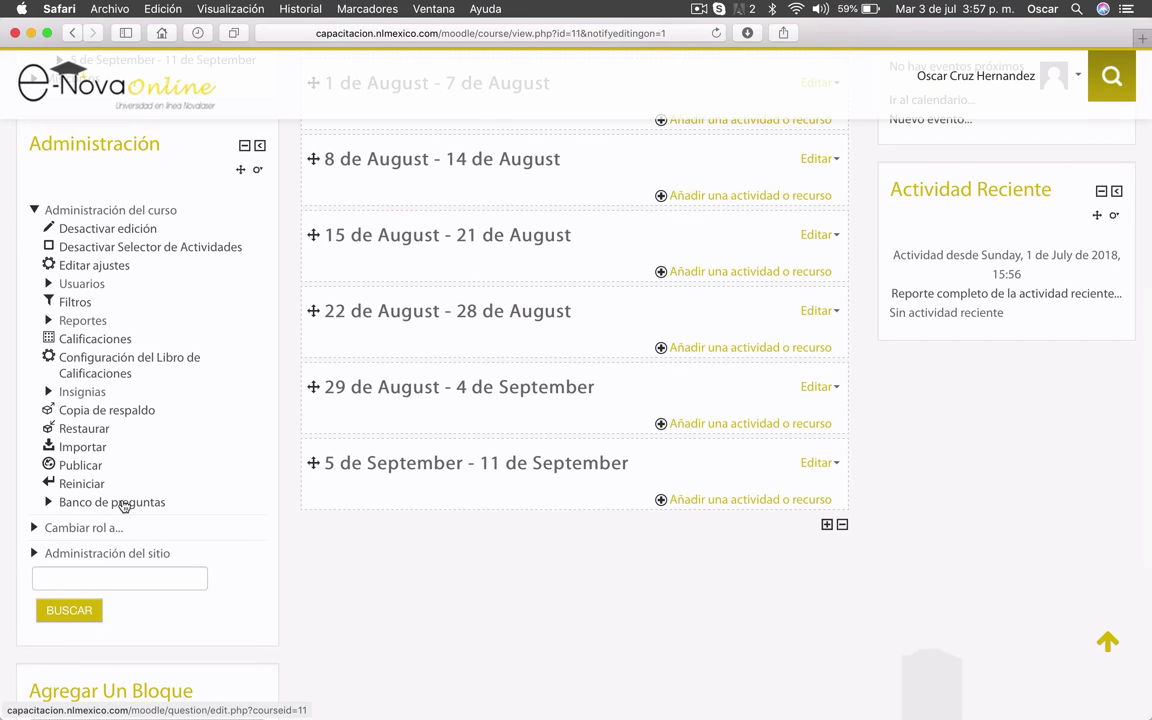
scroll(253, 508, "up", 2)
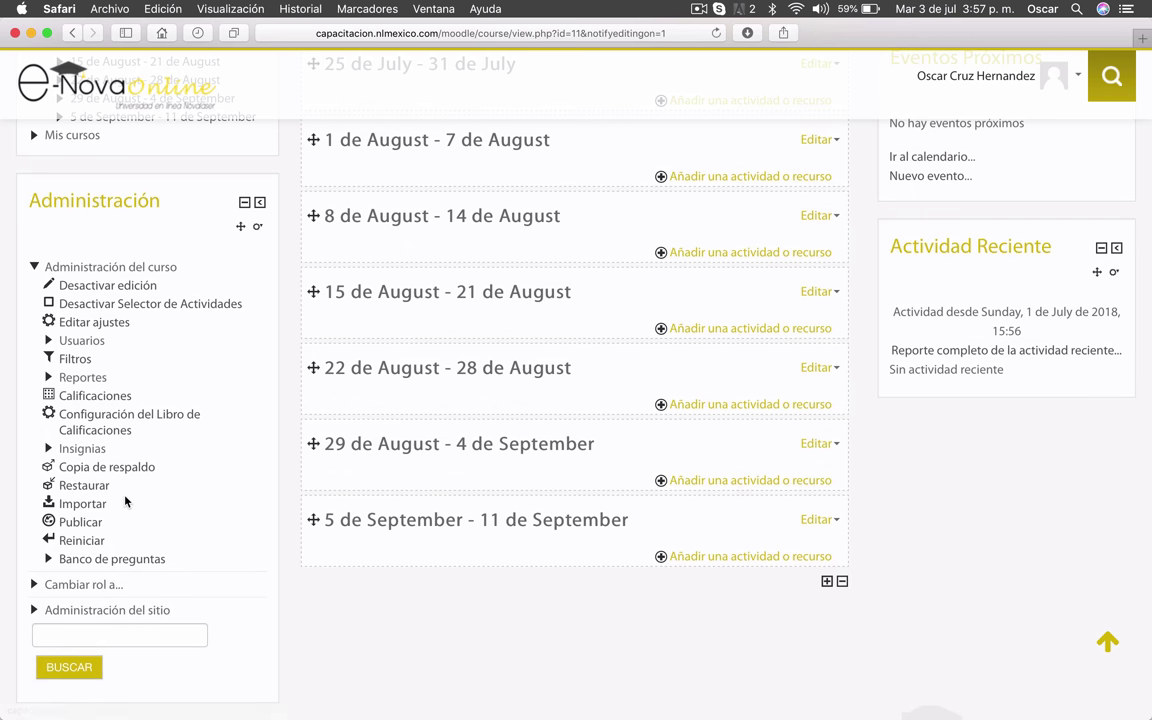
scroll(124, 501, "down", 2)
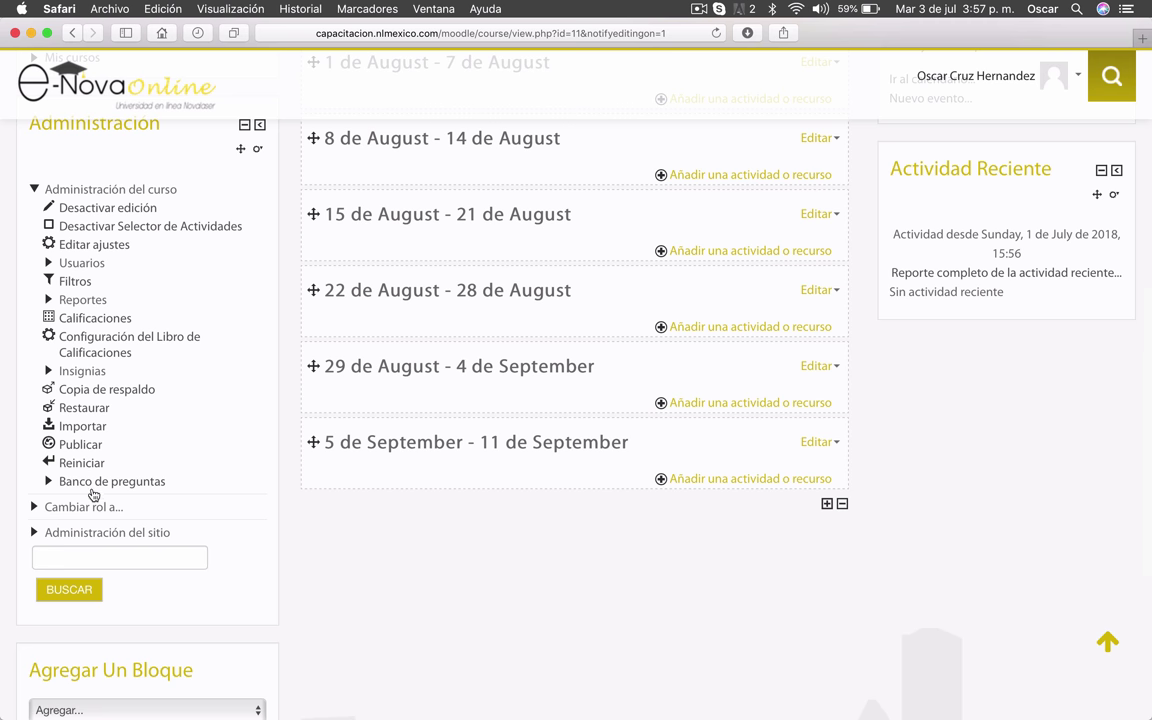
left_click(93, 484)
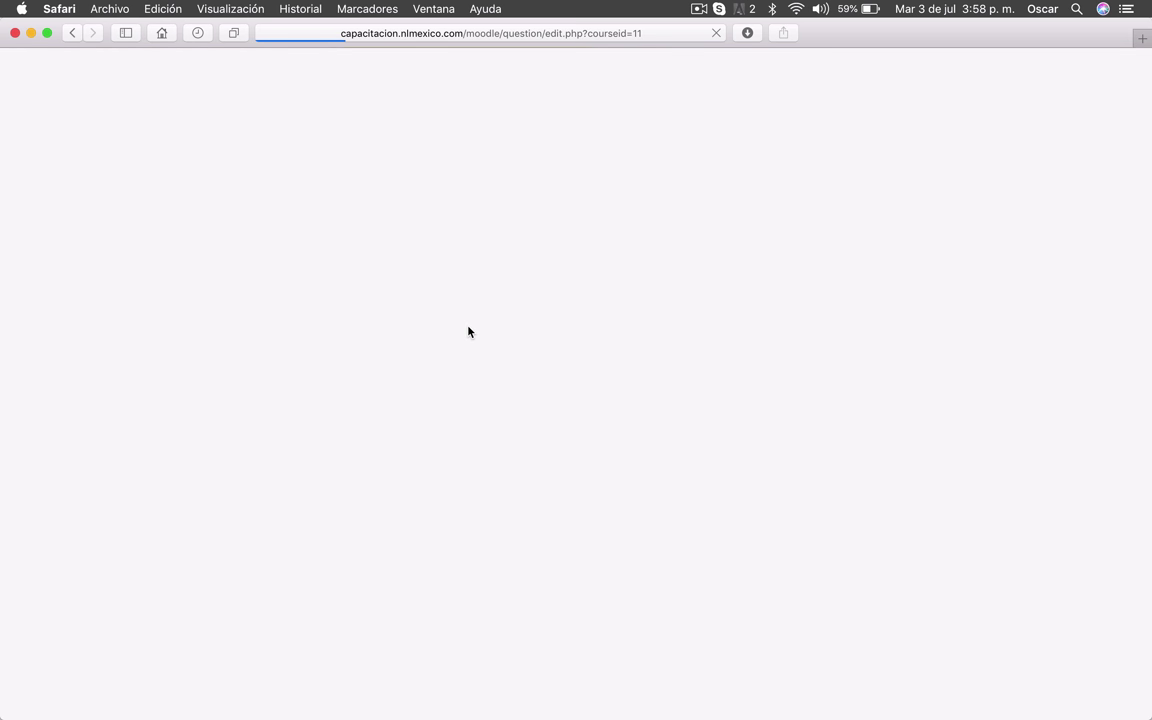
- Review the question categories available in the prueba question bank without switching category
left_click(555, 265)
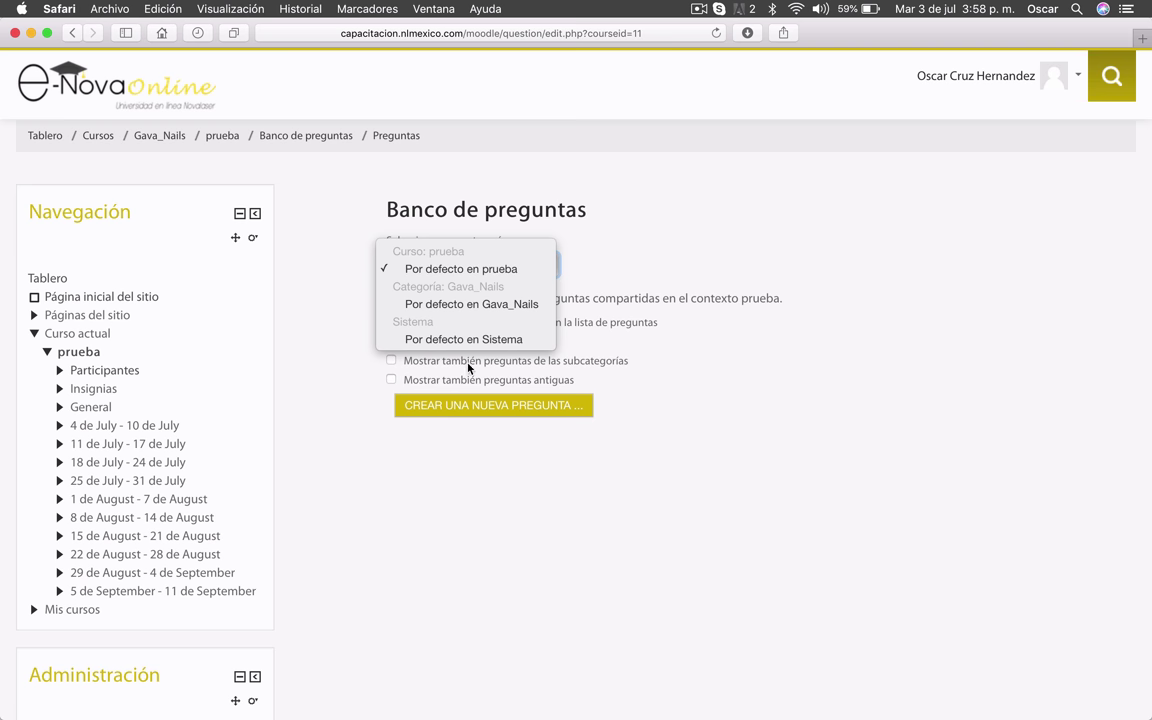
left_click(301, 342)
scroll(300, 345, "down", 2)
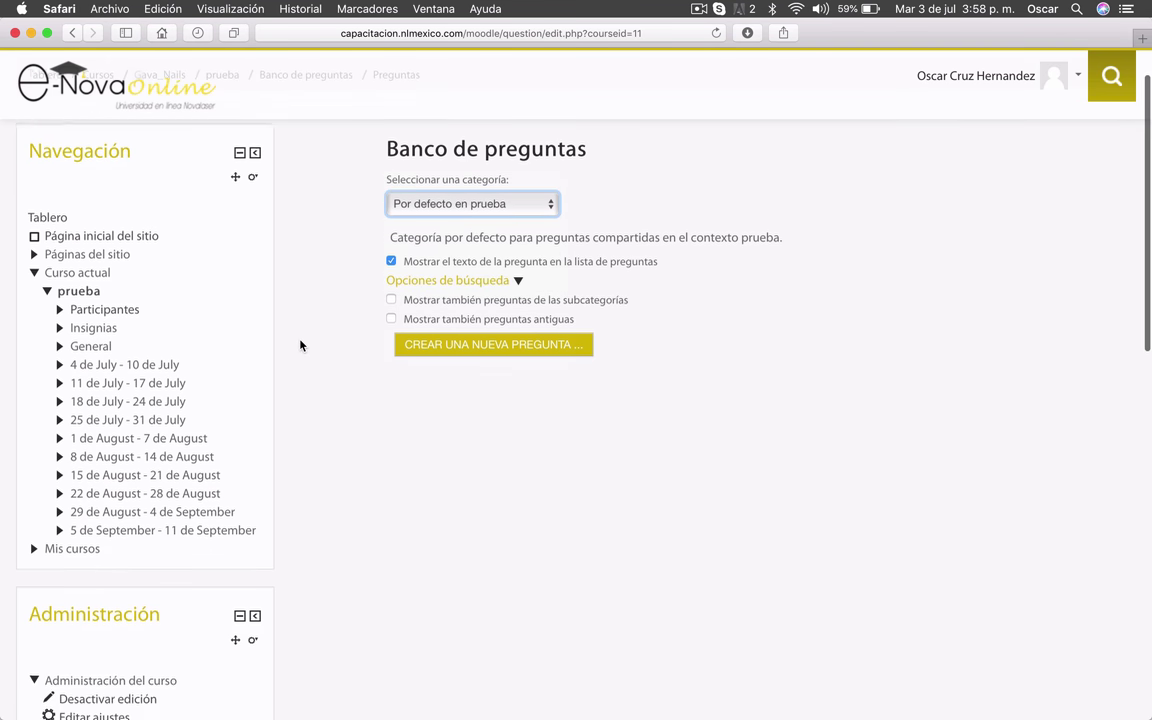
scroll(300, 345, "down", 10)
scroll(300, 345, "up", 12)
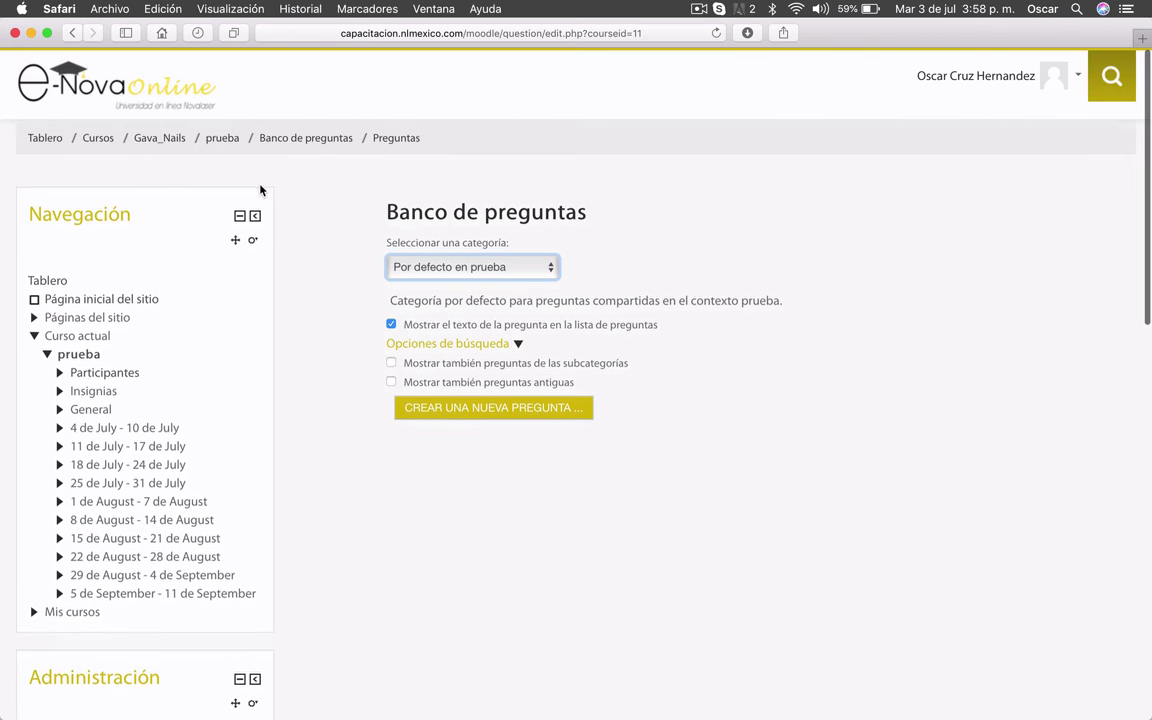
- Go back to the course list and open the Zoho Creator course in the eNova Online category
left_click(100, 137)
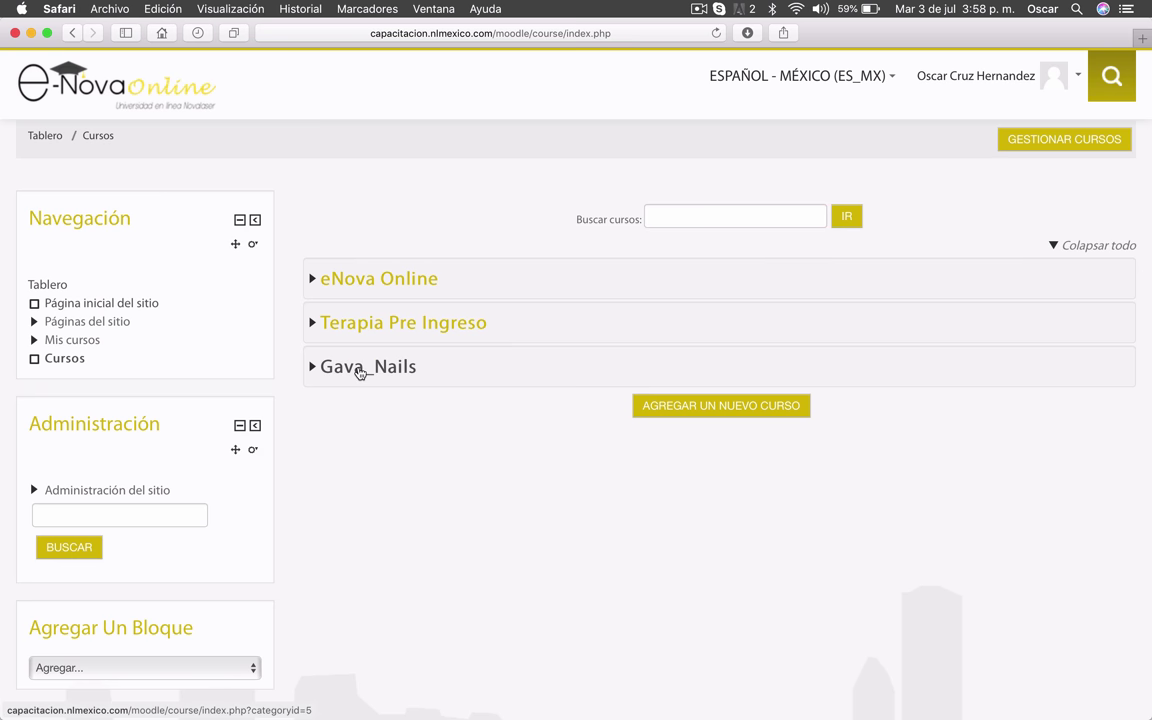
left_click(363, 280)
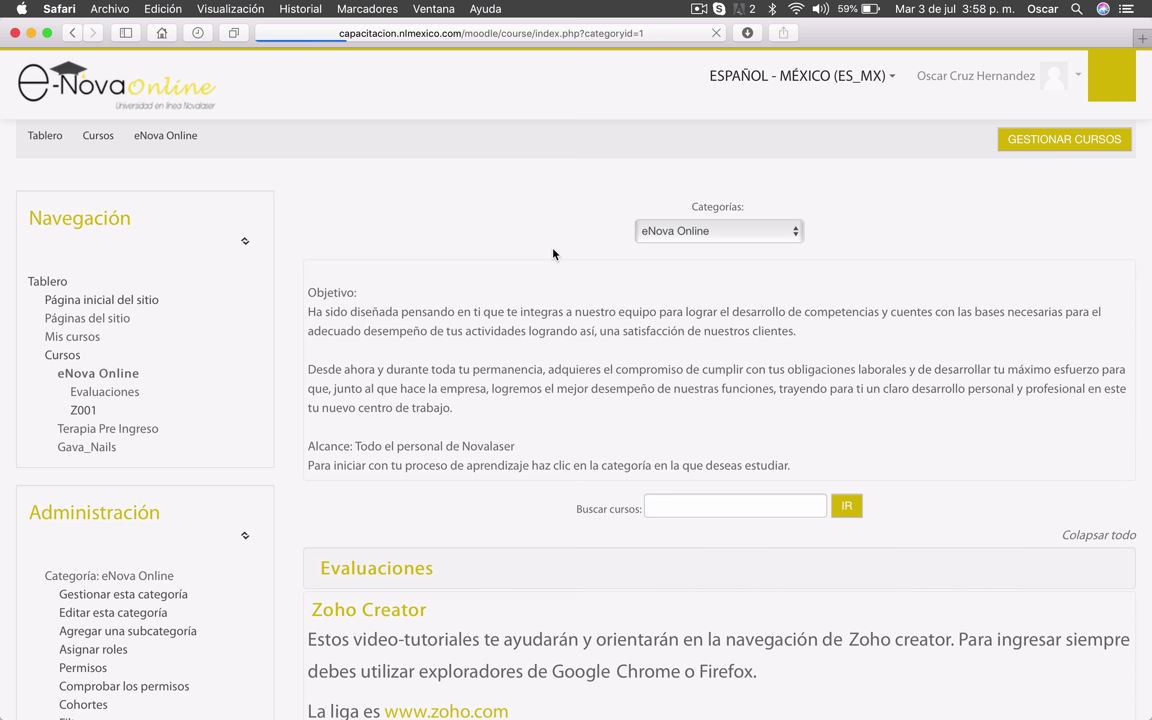
scroll(553, 254, "down", 4)
left_click(325, 422)
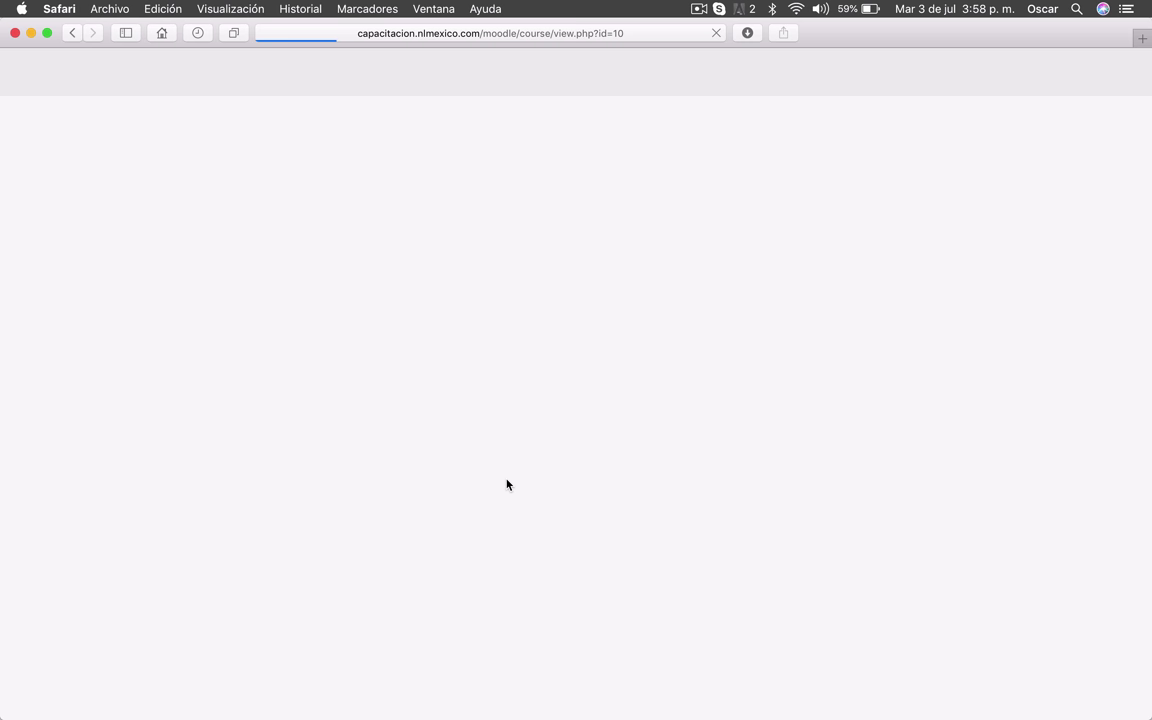
- Open the question bank of course Z001
scroll(286, 413, "down", 2)
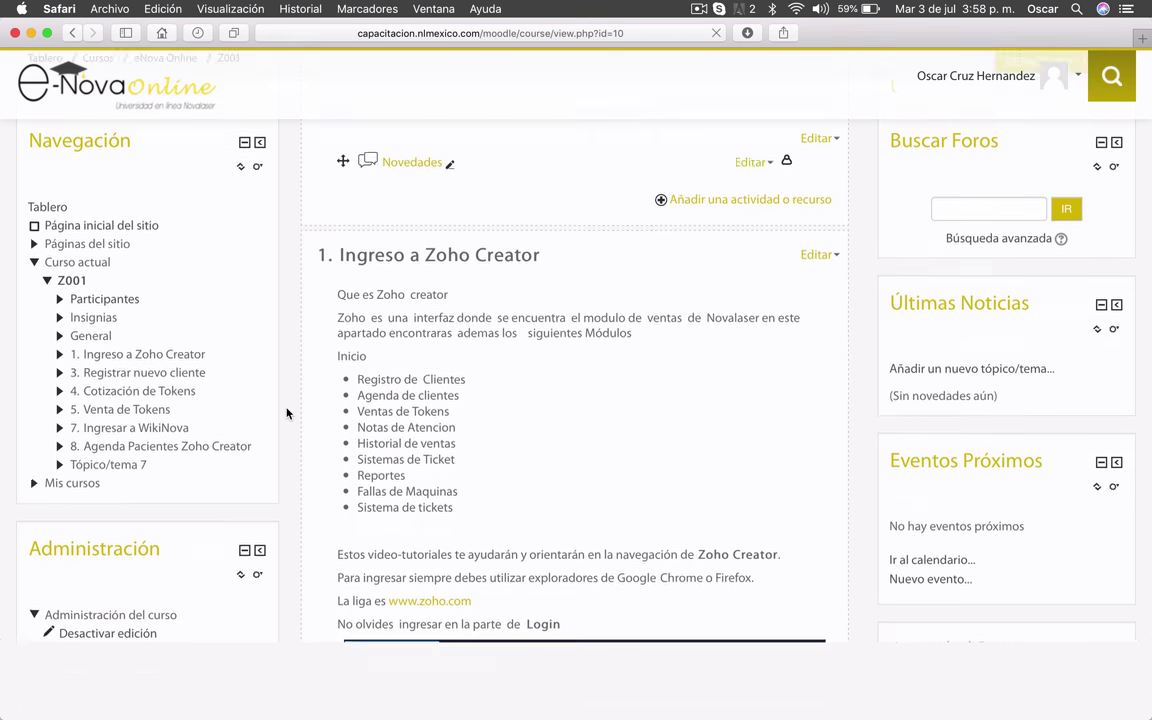
scroll(286, 413, "down", 5)
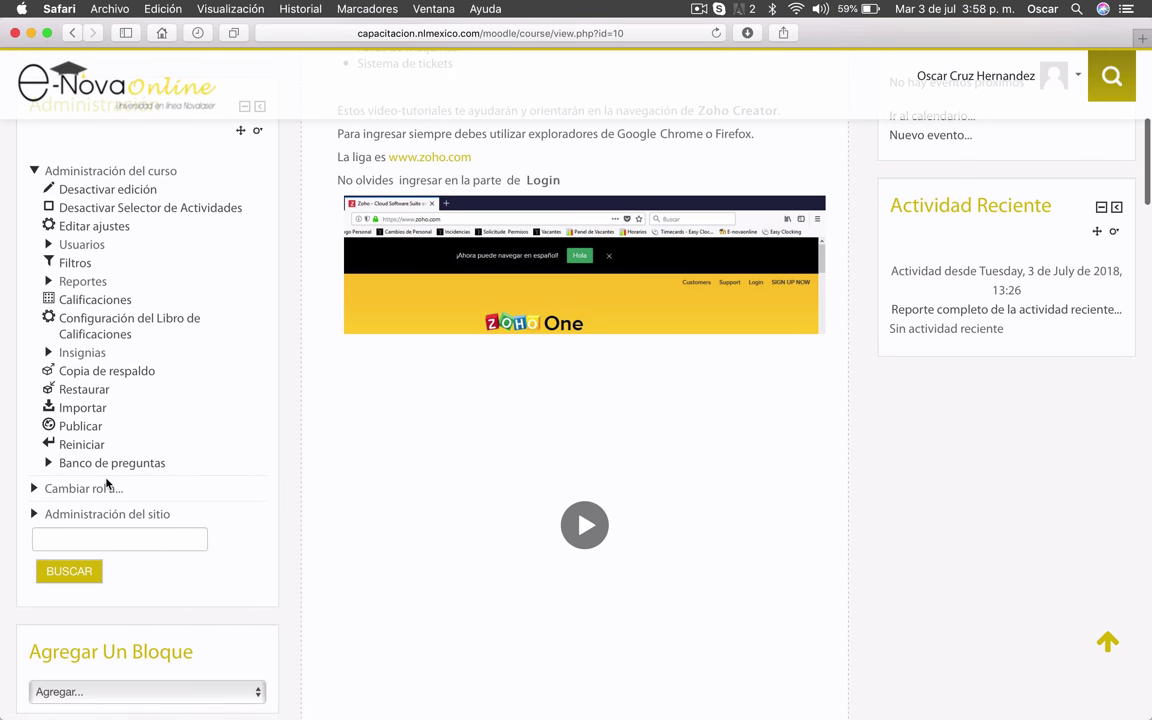
left_click(115, 464)
left_click(98, 481)
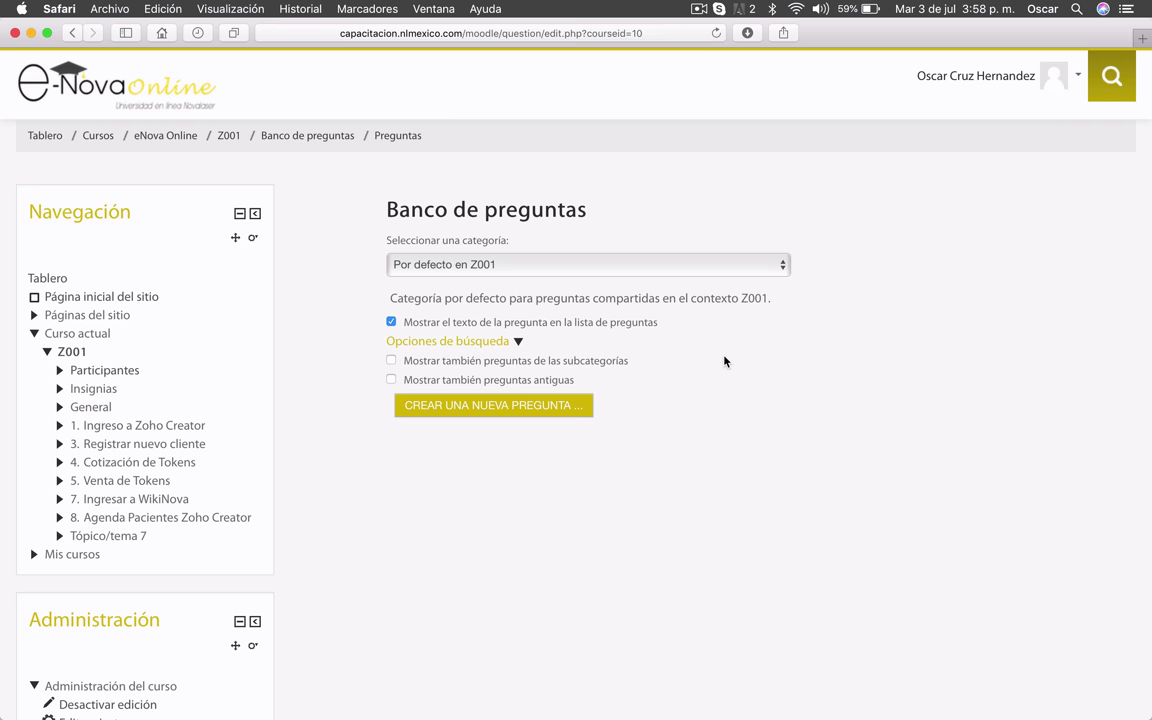
- Look through the question categories of Z001 and display the ZOHO category
left_click(511, 266)
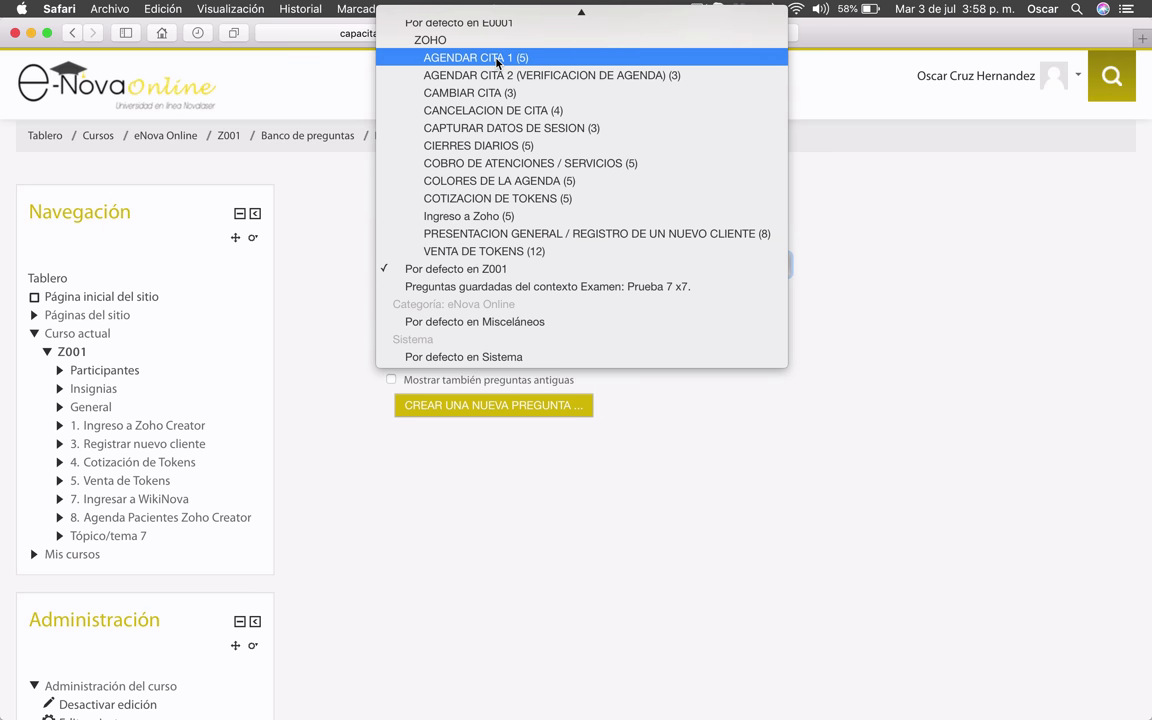
left_click(445, 39)
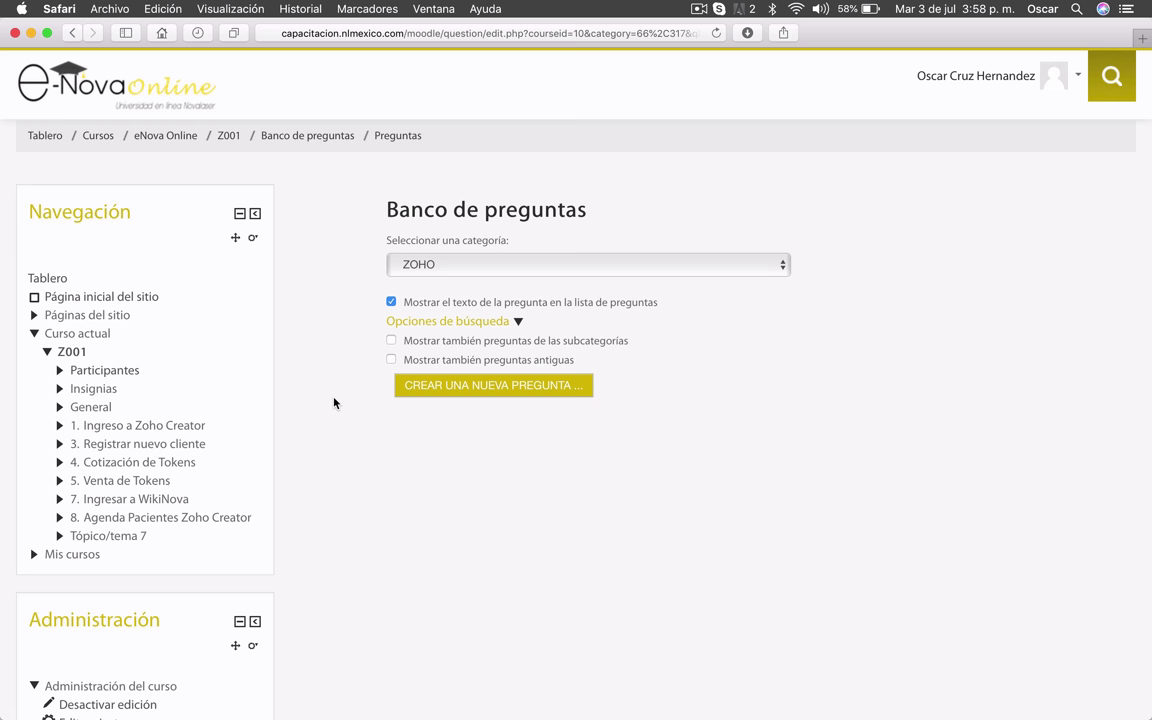
scroll(334, 402, "down", 3)
scroll(334, 402, "up", 2)
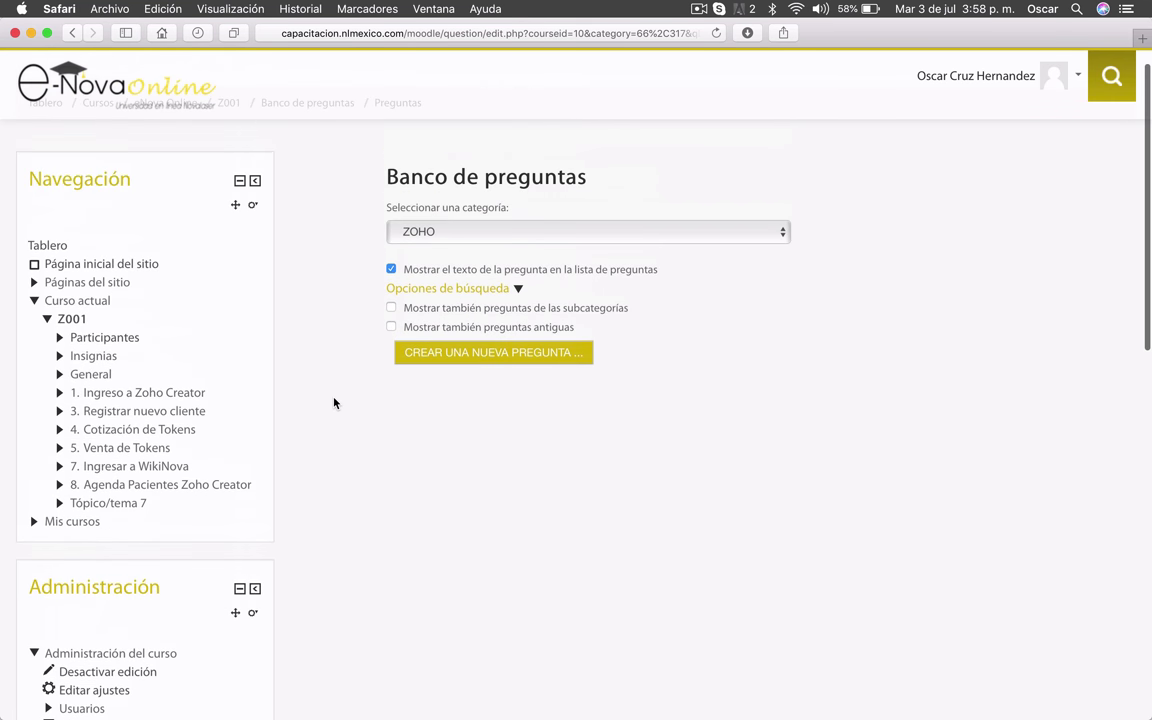
scroll(334, 402, "down", 3)
scroll(334, 402, "up", 4)
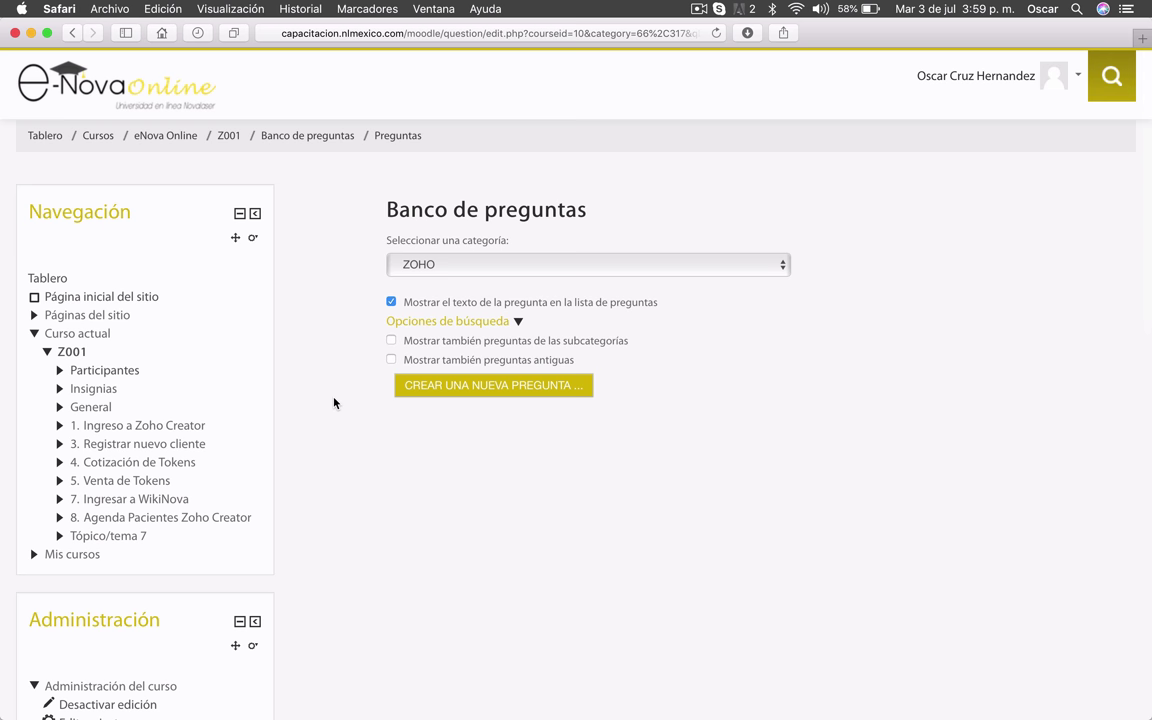
- Start a question export from the Z001 question bank and choose the GIFT file format
scroll(334, 402, "down", 10)
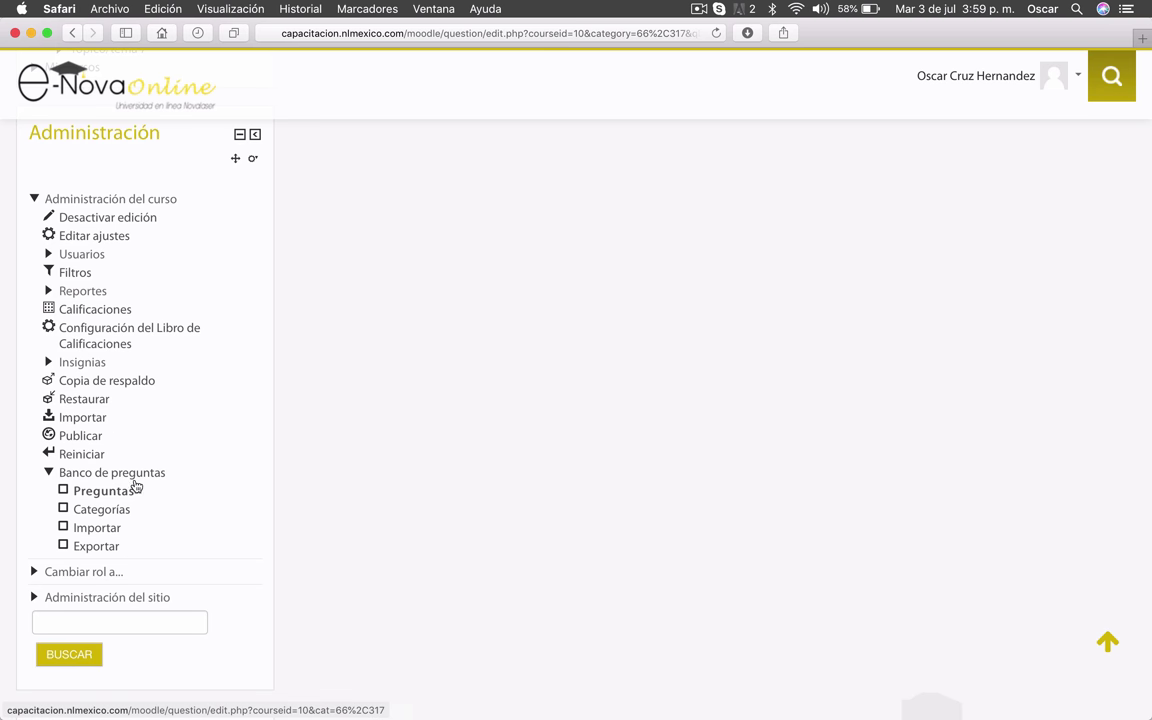
left_click(93, 549)
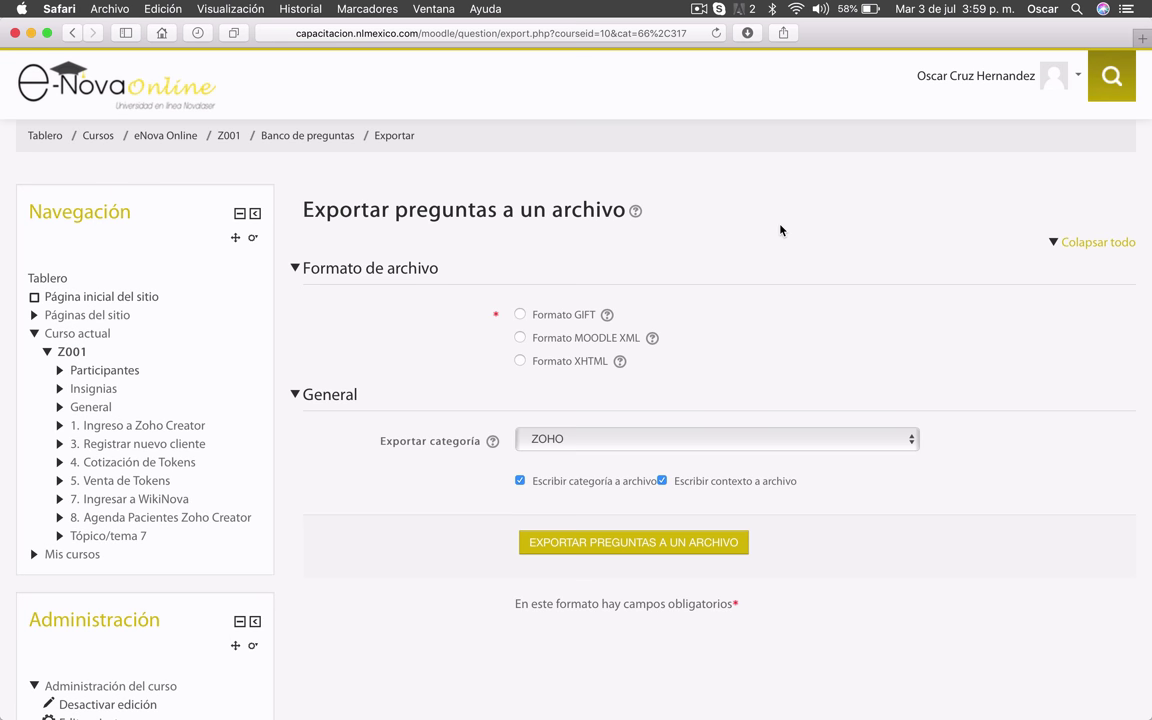
left_click(567, 320)
scroll(406, 456, "down", 2)
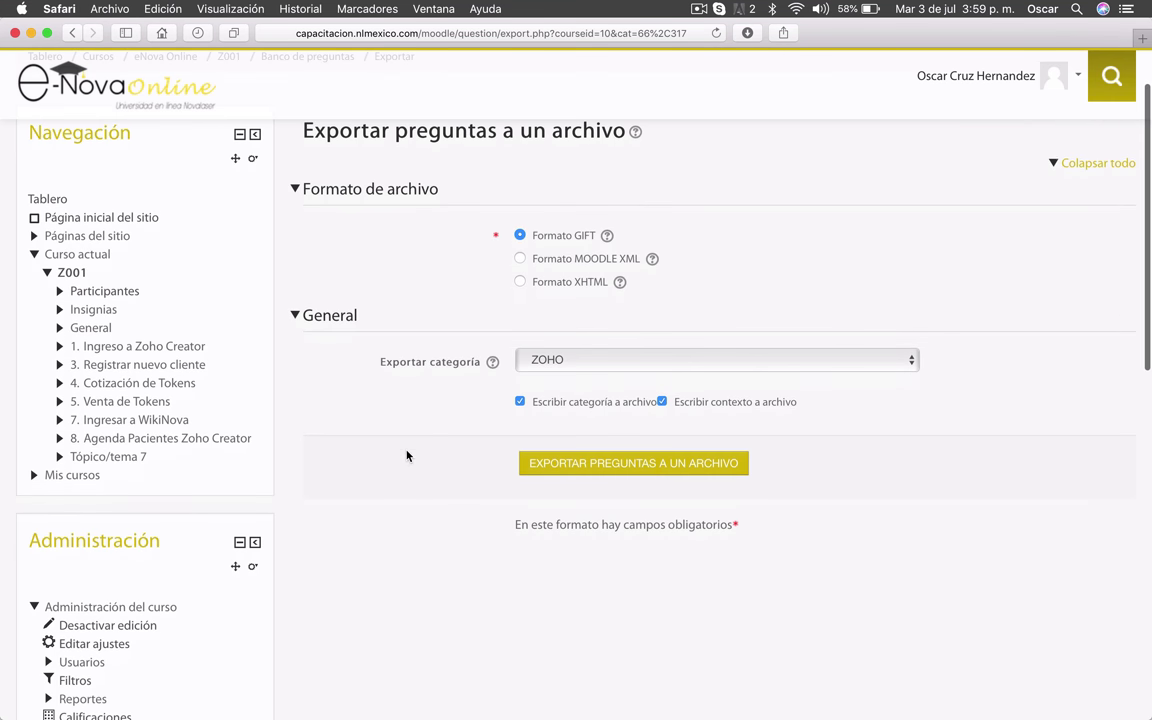
left_click(590, 362)
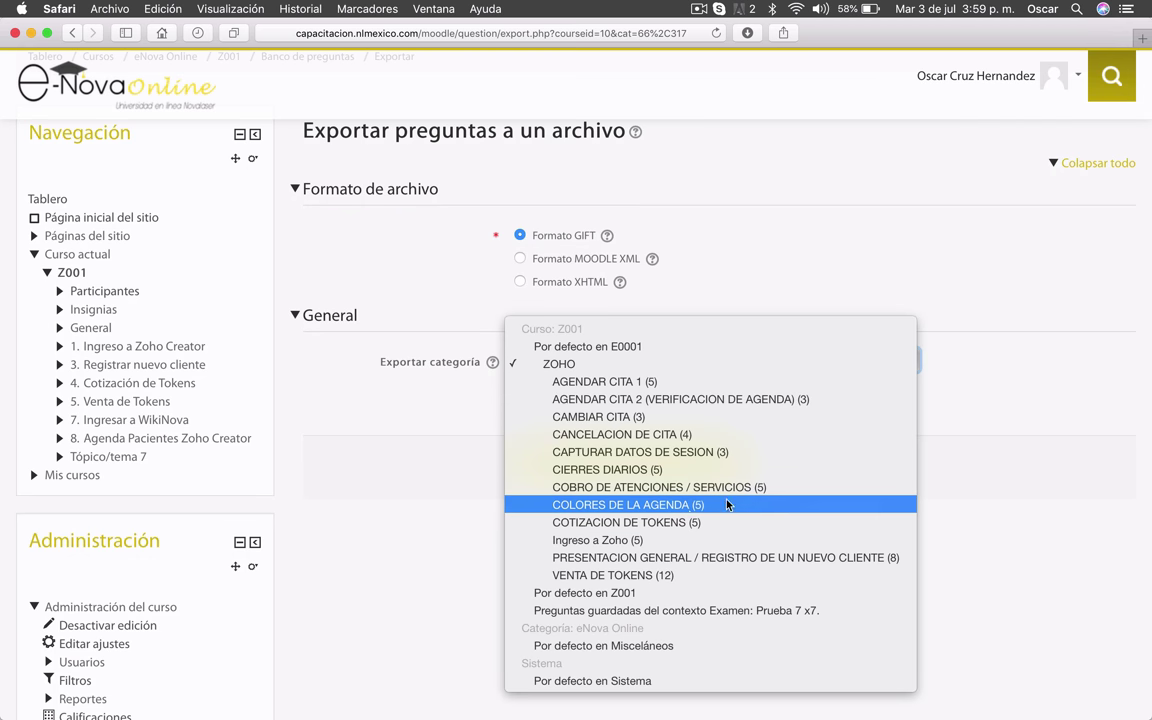
left_click(673, 544)
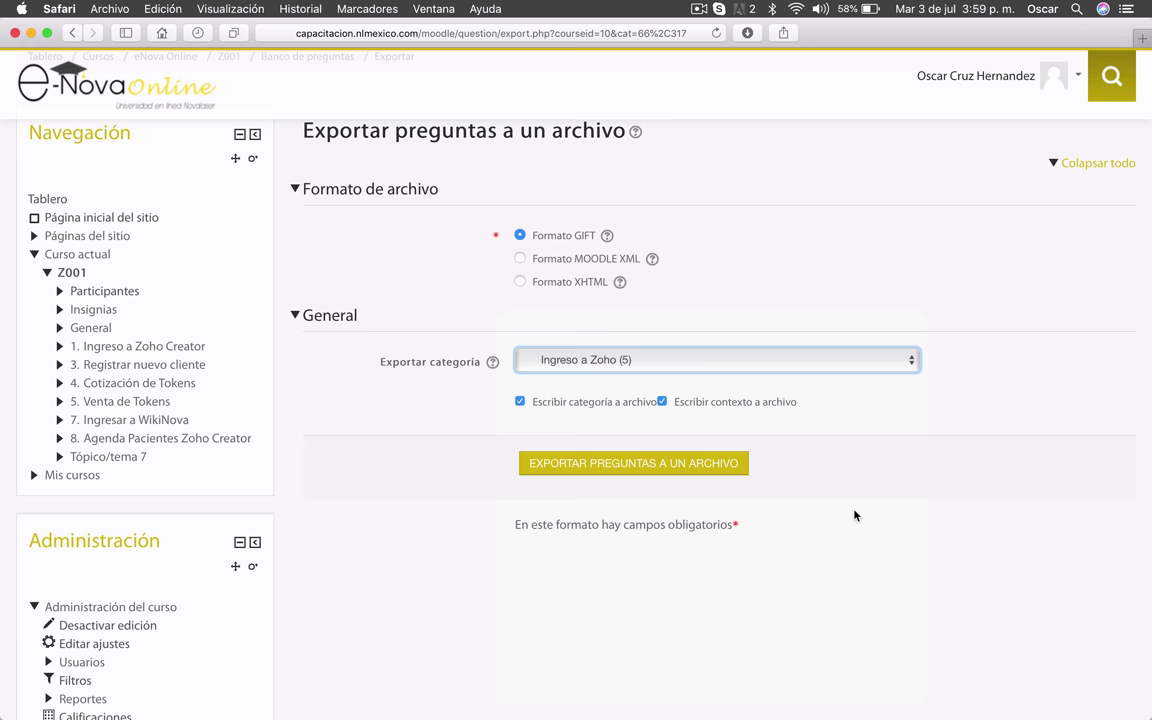
left_click(545, 362)
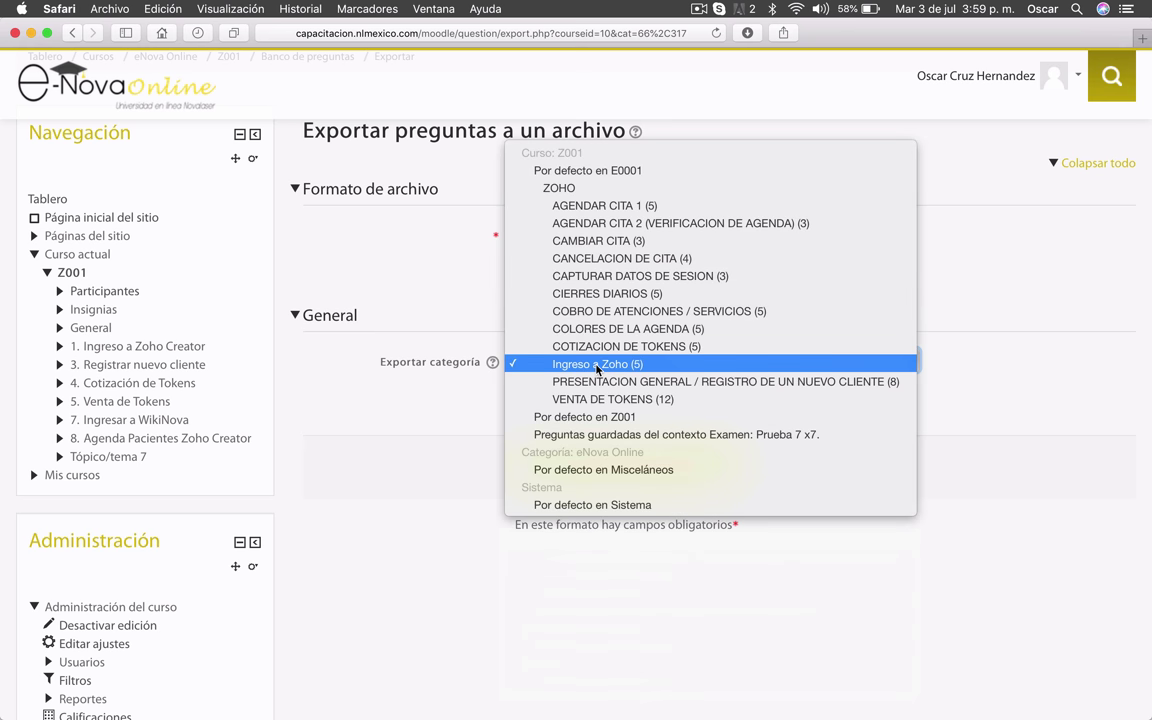
left_click(553, 190)
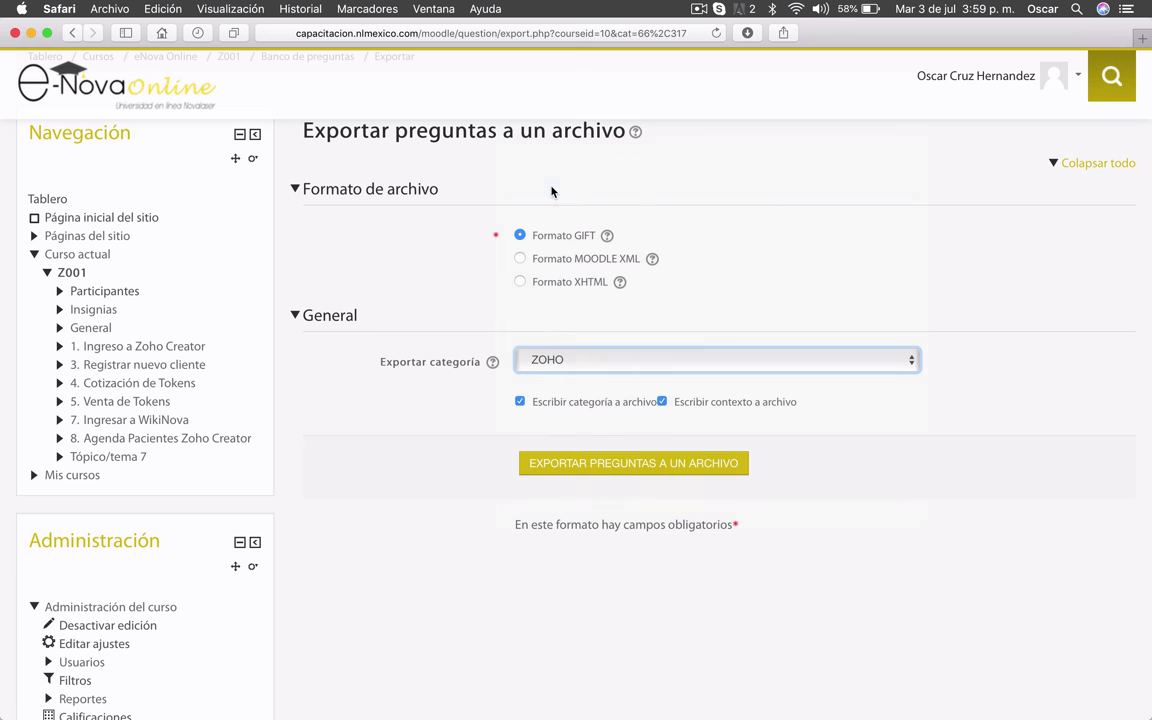
- Set the export category to Ingreso a Zoho and export its questions to a file
left_click(560, 354)
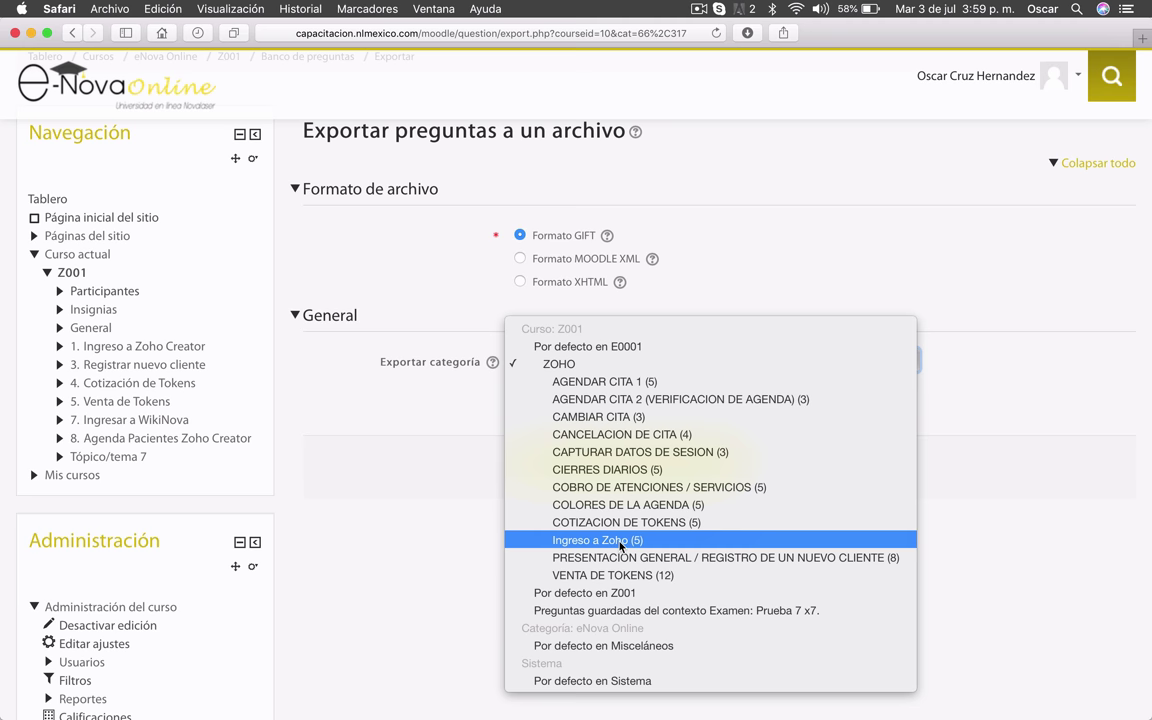
left_click(571, 540)
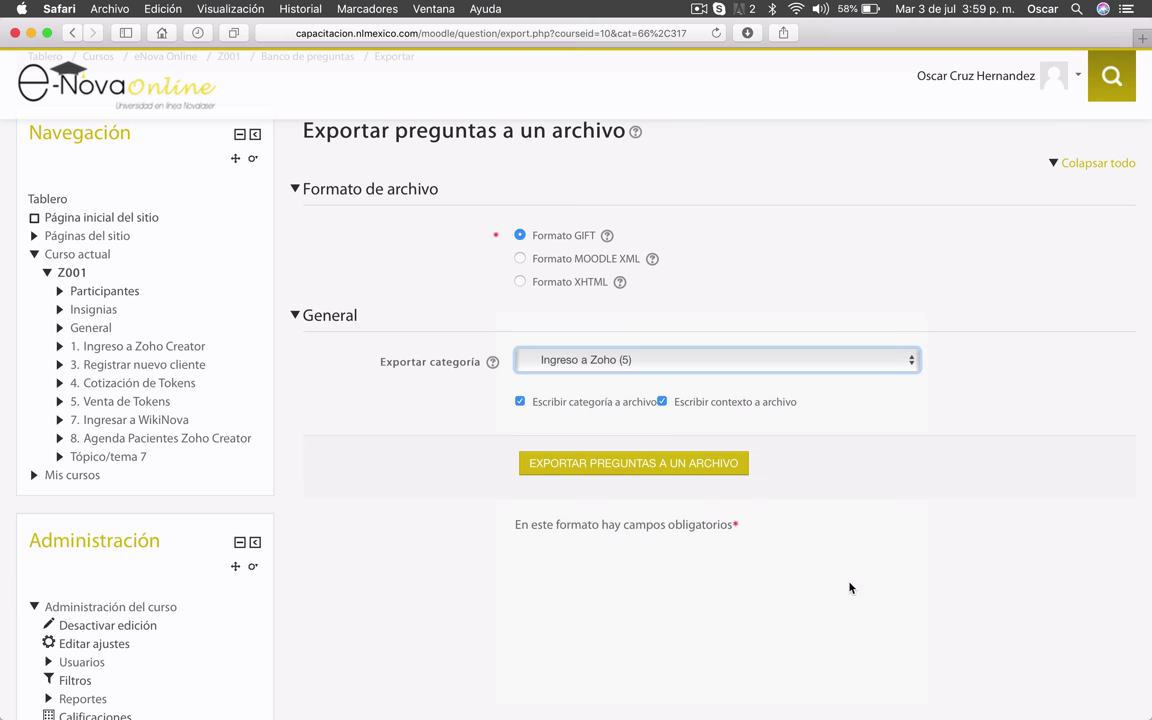
left_click(615, 468)
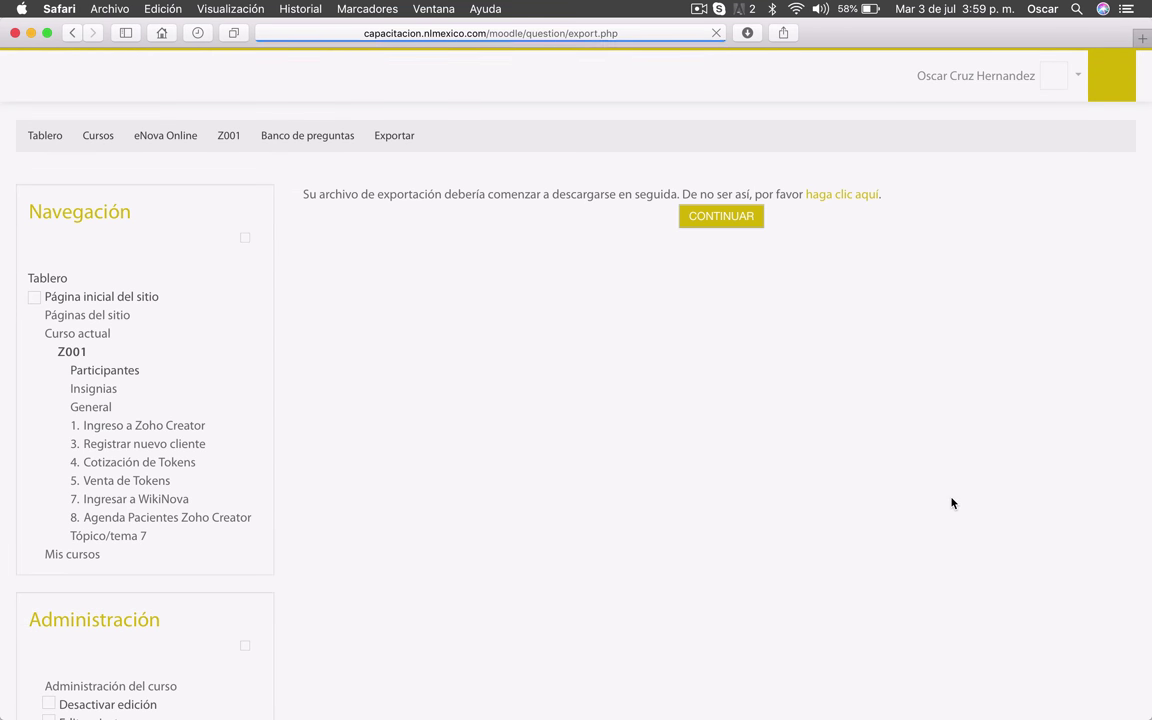
- Check the exported file among the downloads and continue to the Ingreso a Zoho questions in the bank
left_click(747, 32)
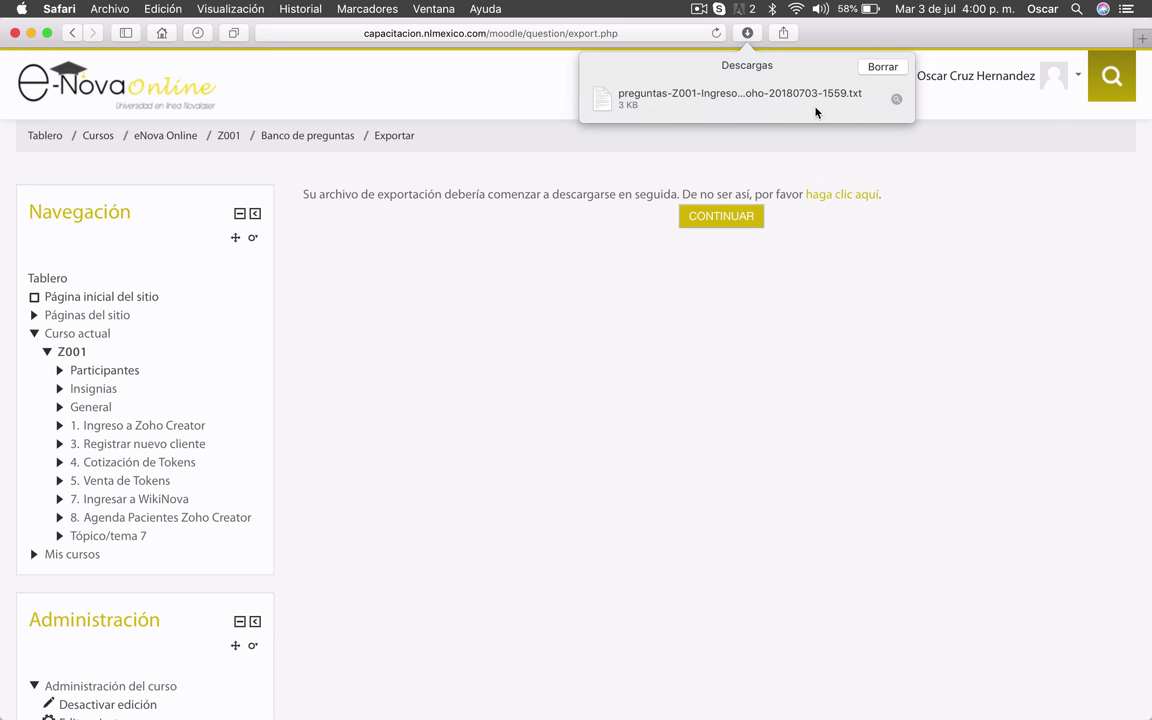
left_click(679, 361)
left_click(730, 230)
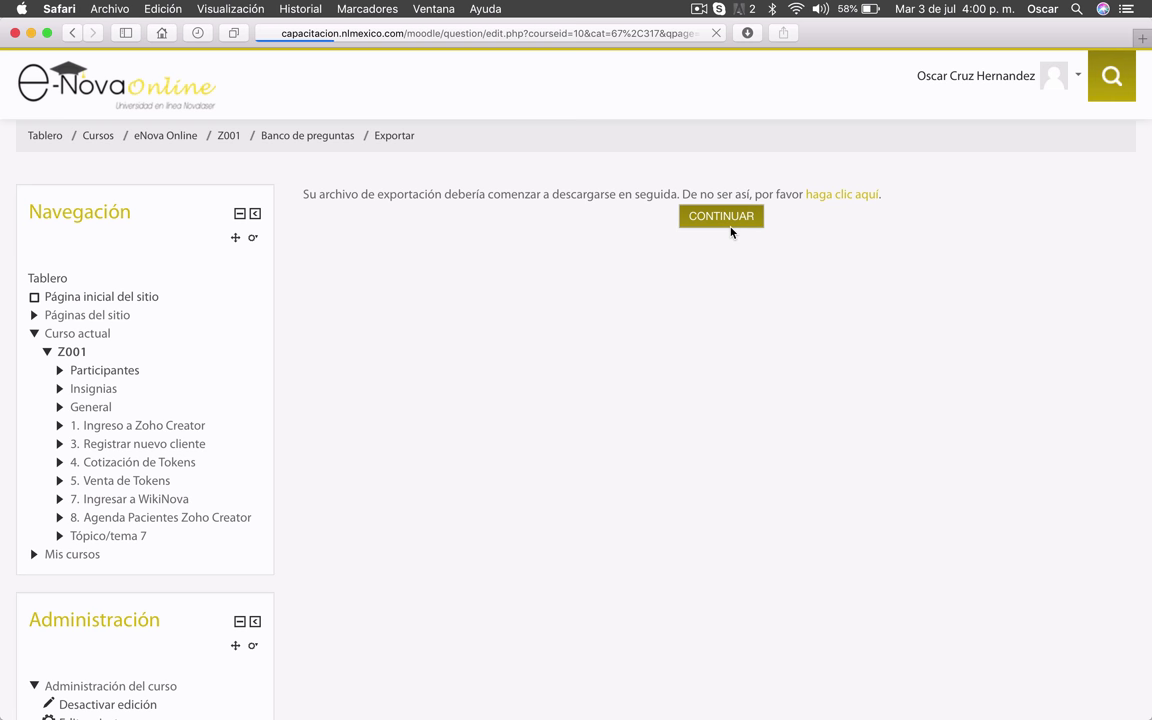
scroll(894, 258, "down", 3)
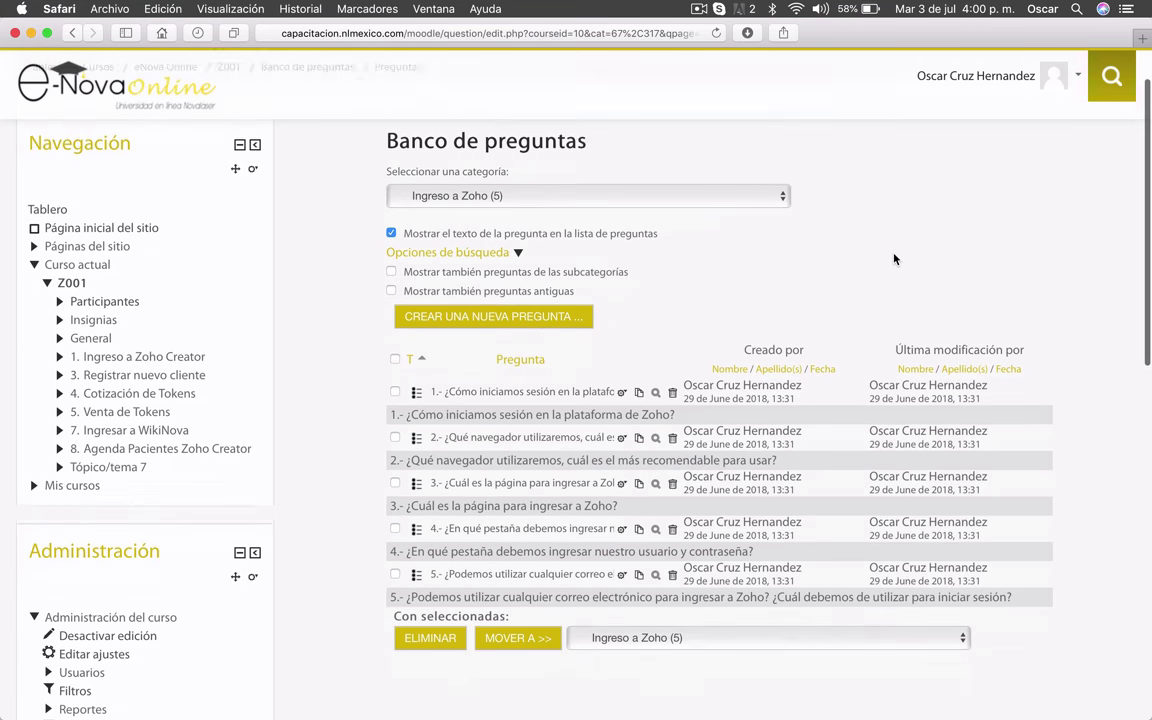
scroll(894, 258, "up", 3)
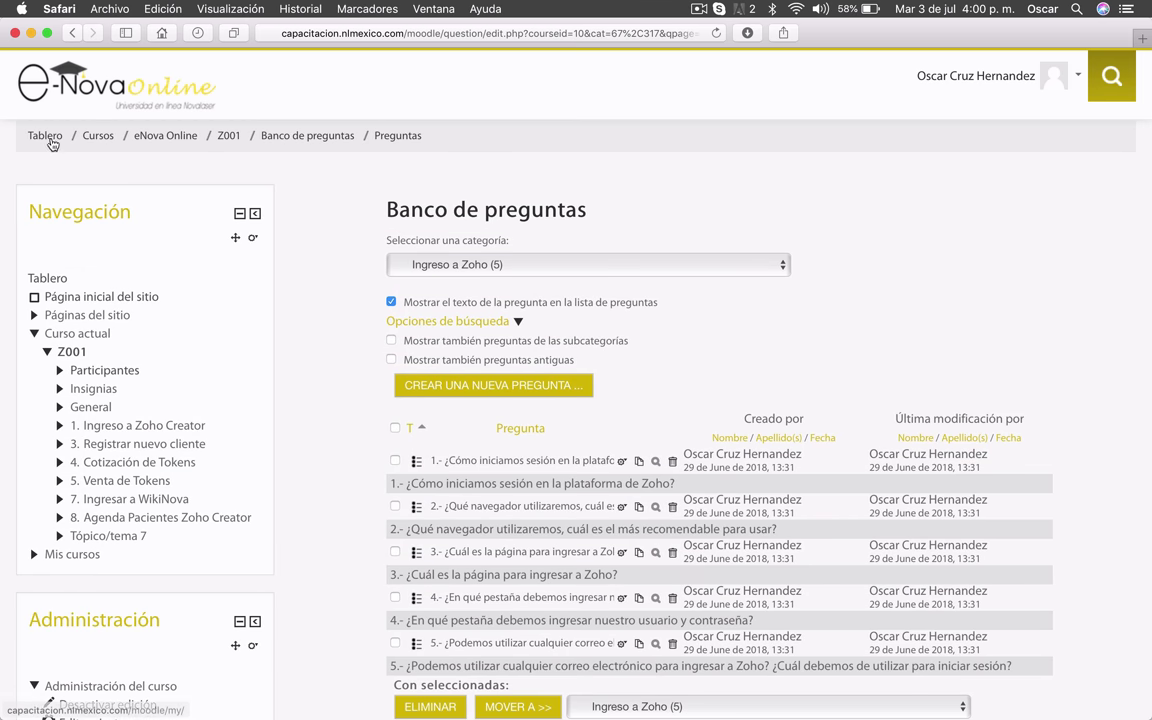
- Open the course Curso de Prueba from the Gava_Nails category of the course list
left_click(97, 144)
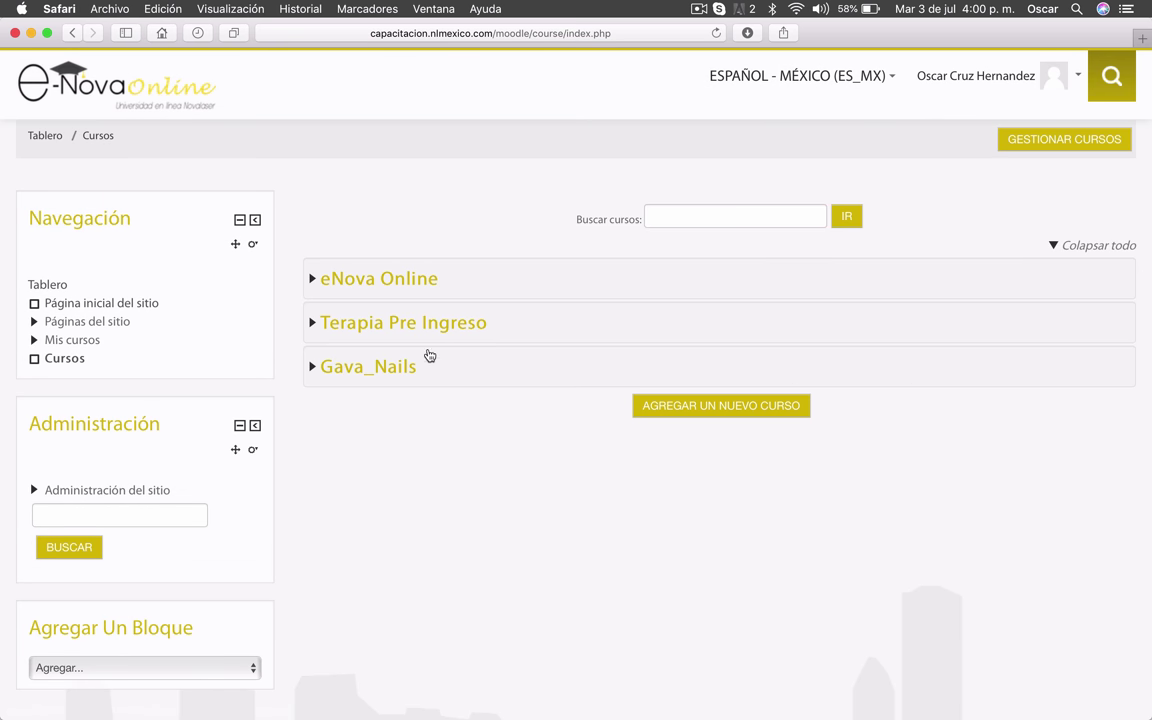
left_click(352, 374)
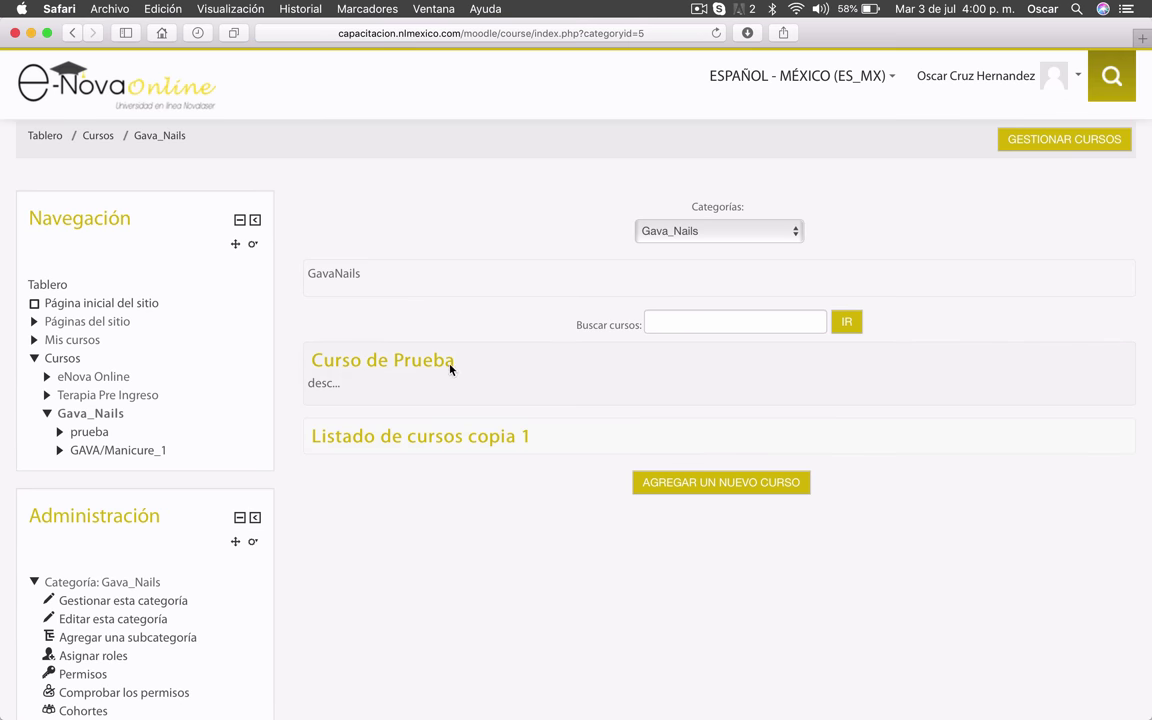
left_click(411, 367)
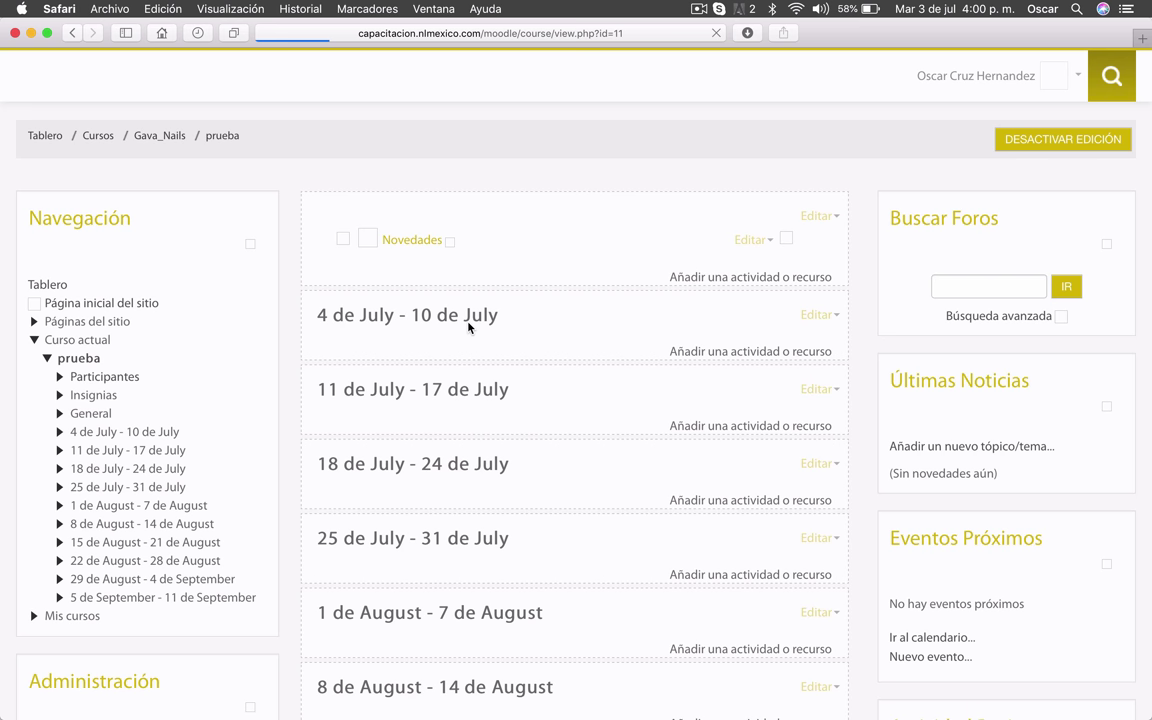
- Start a question import in Curso de Prueba's question bank and choose the GIFT file format
scroll(288, 373, "down", 7)
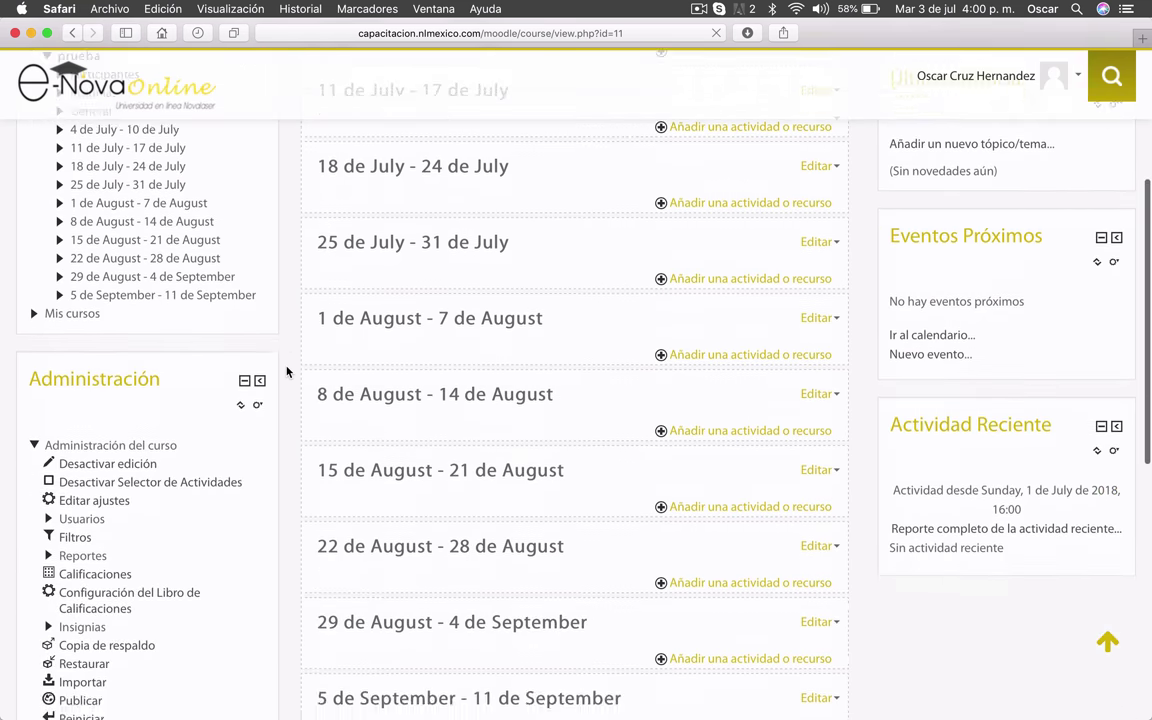
scroll(287, 372, "down", 5)
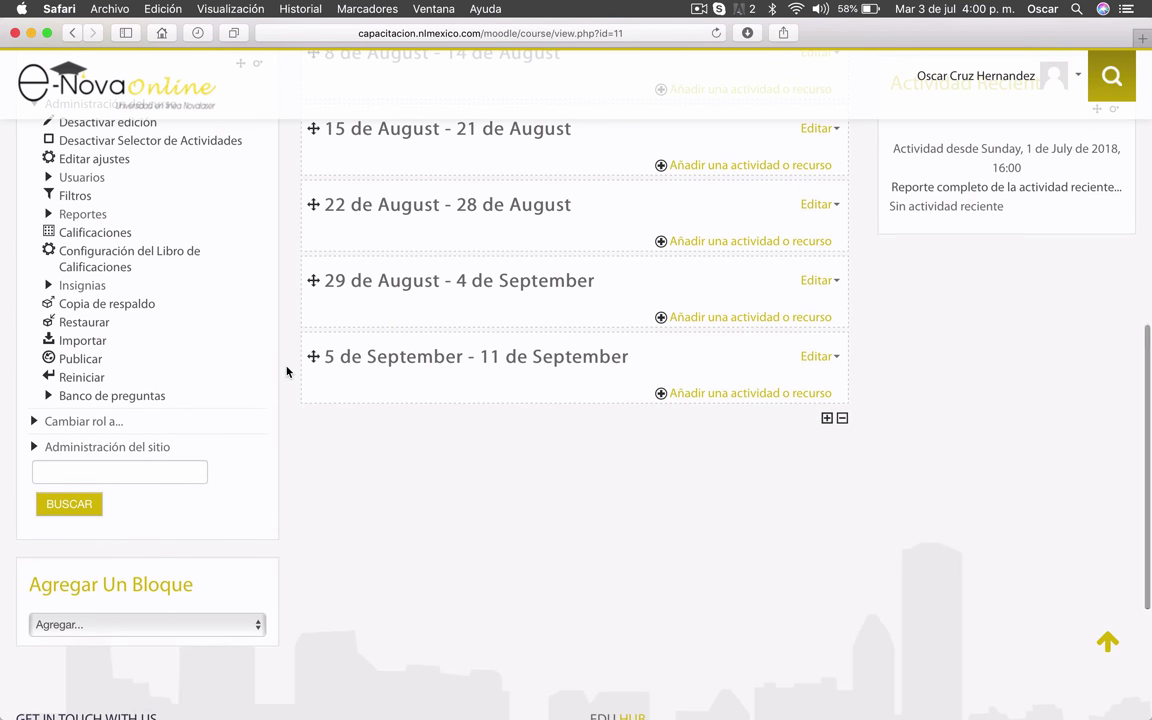
left_click(50, 397)
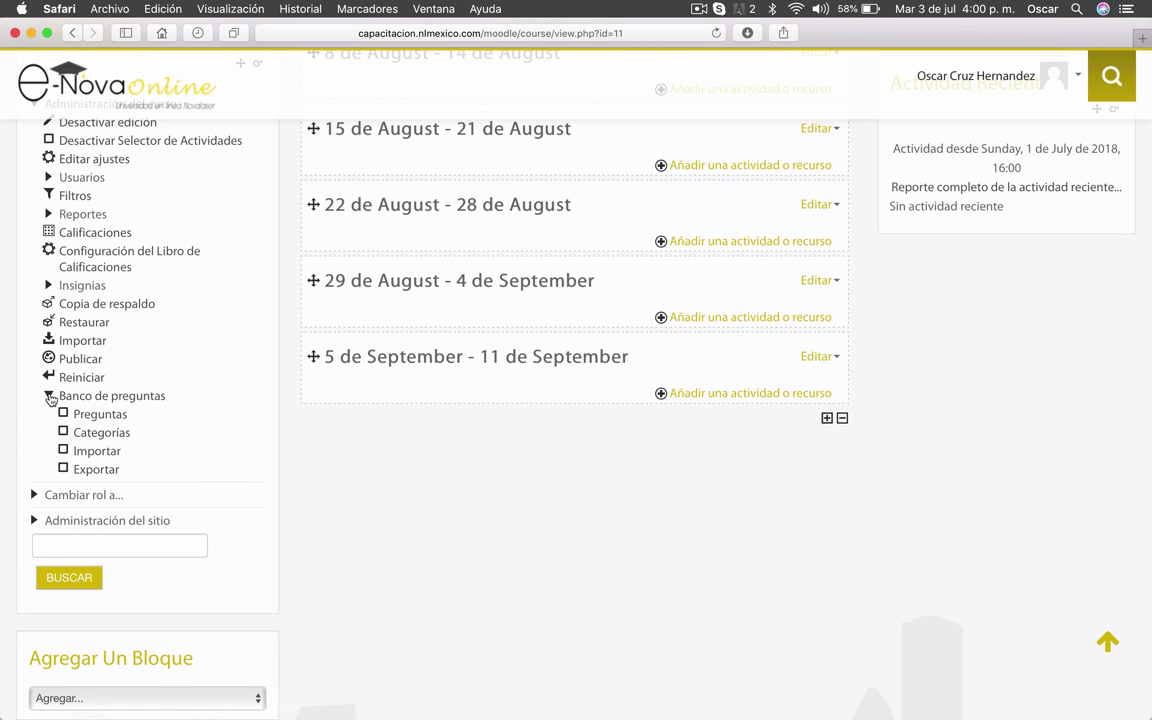
left_click(96, 452)
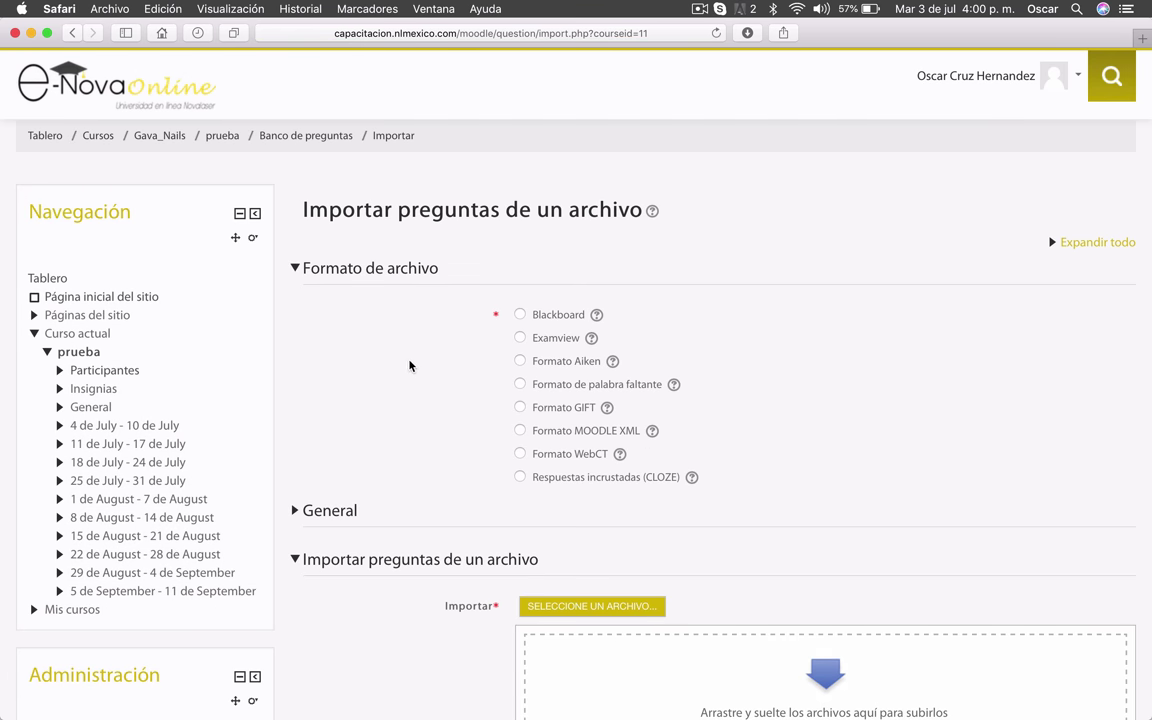
scroll(404, 367, "down", 1)
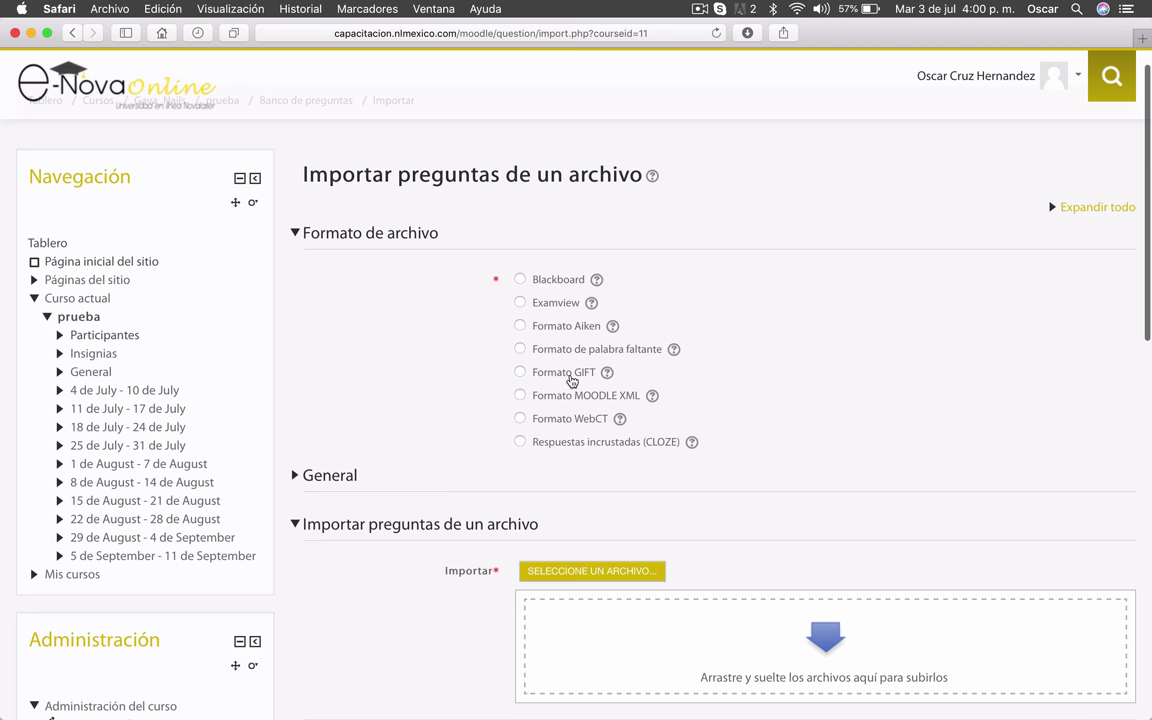
left_click(520, 372)
- Upload preguntas-Z001-Ingreso a Zoho-20180703-1559.txt from the Descargas folder in Finder as the import file and close the Finder window
scroll(450, 385, "down", 4)
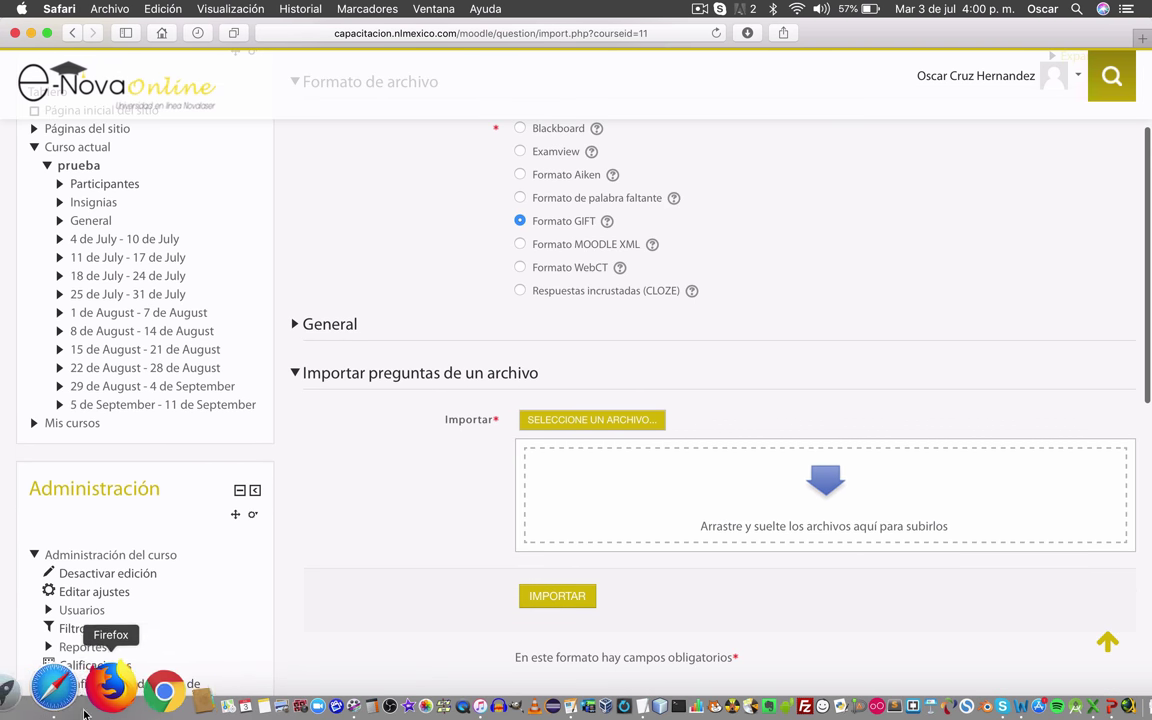
left_click(14, 688)
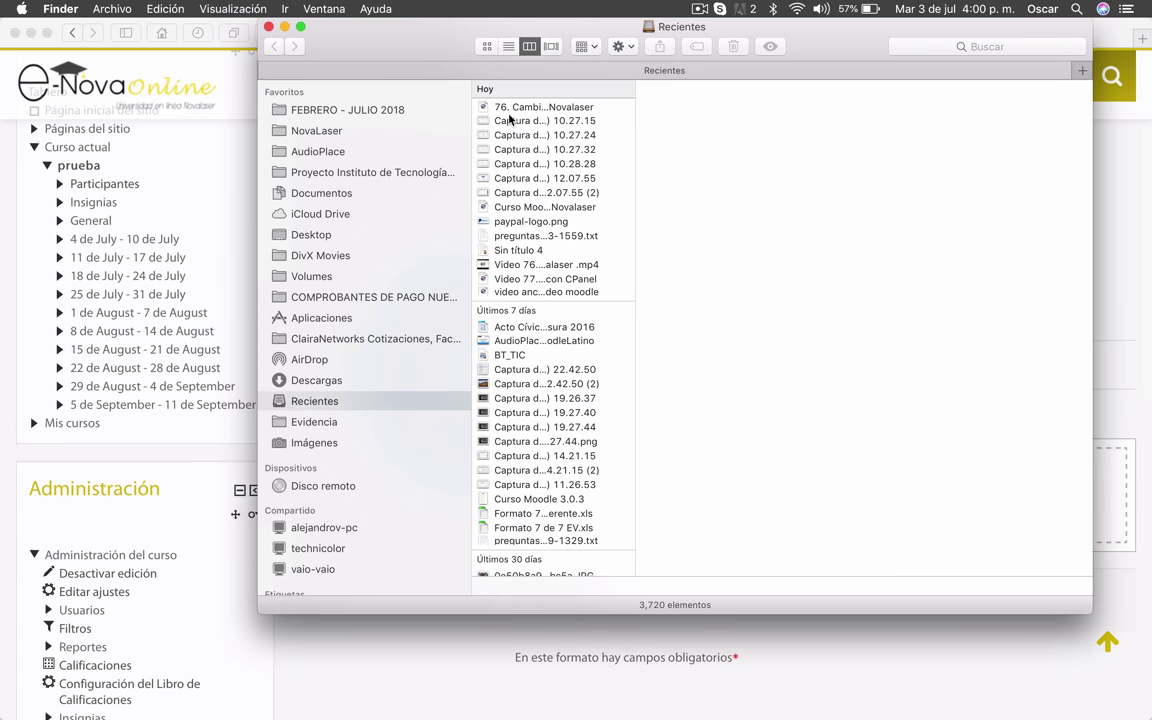
left_click(306, 380)
left_click_drag(401, 57, 838, 104)
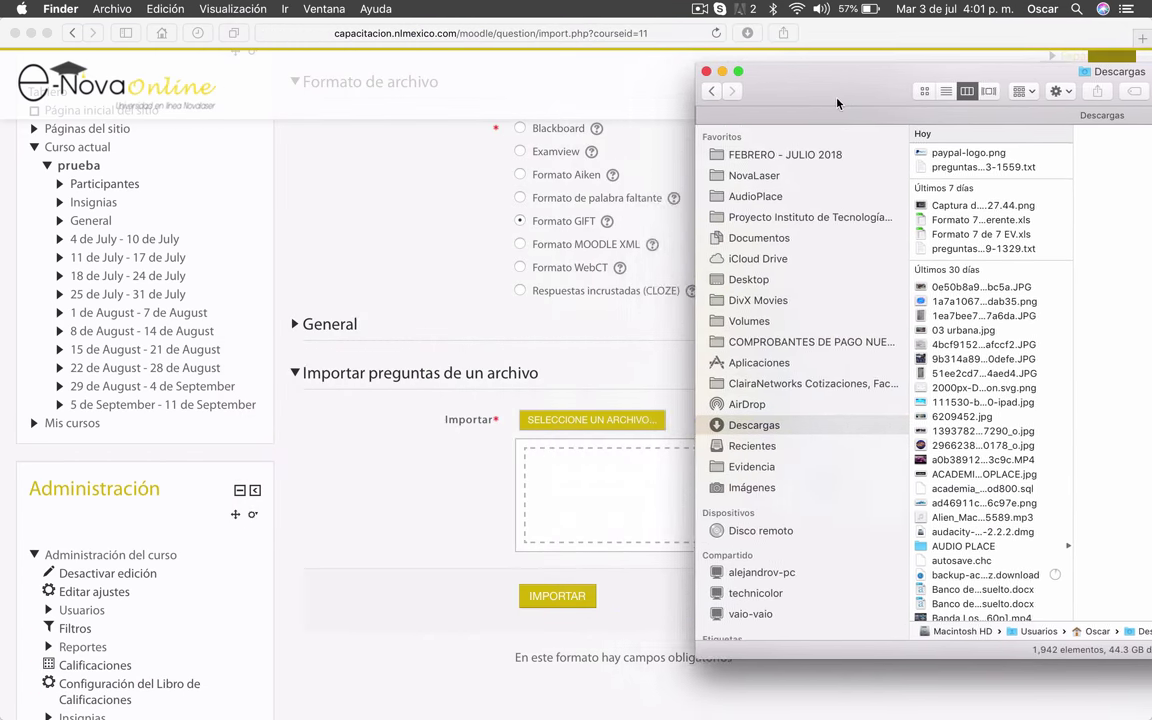
left_click_drag(964, 167, 600, 468)
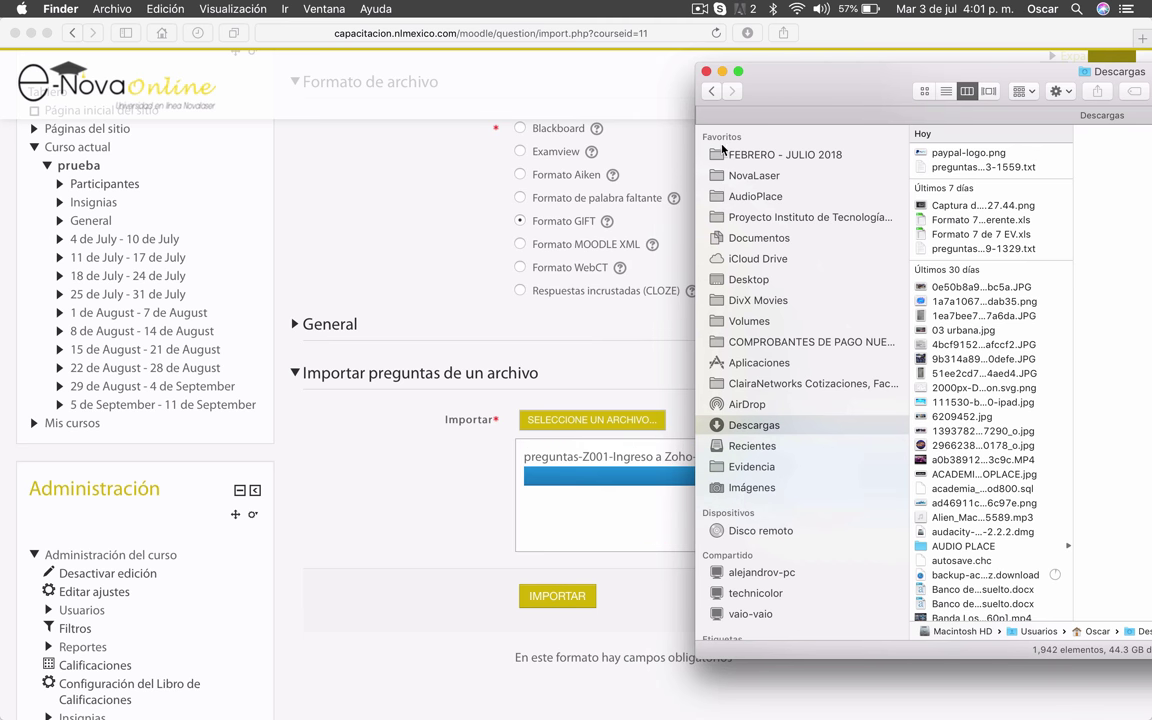
left_click(706, 71)
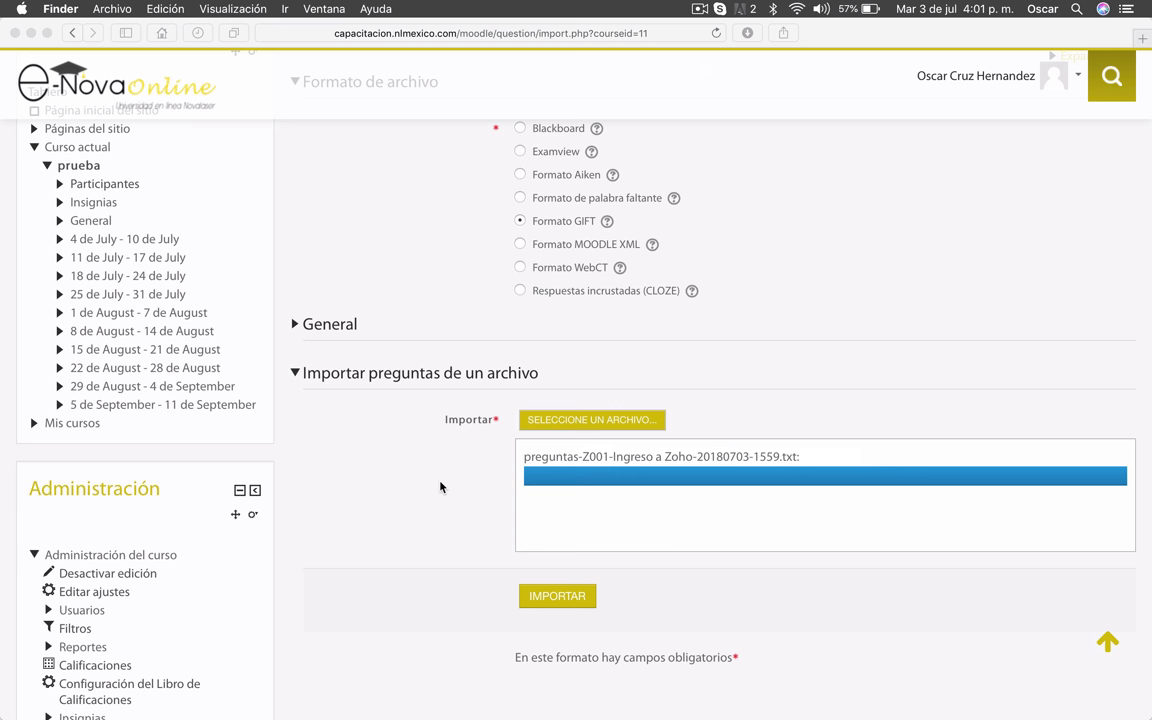
- Import the questions from the uploaded file and continue to the question bank
scroll(840, 651, "down", 3)
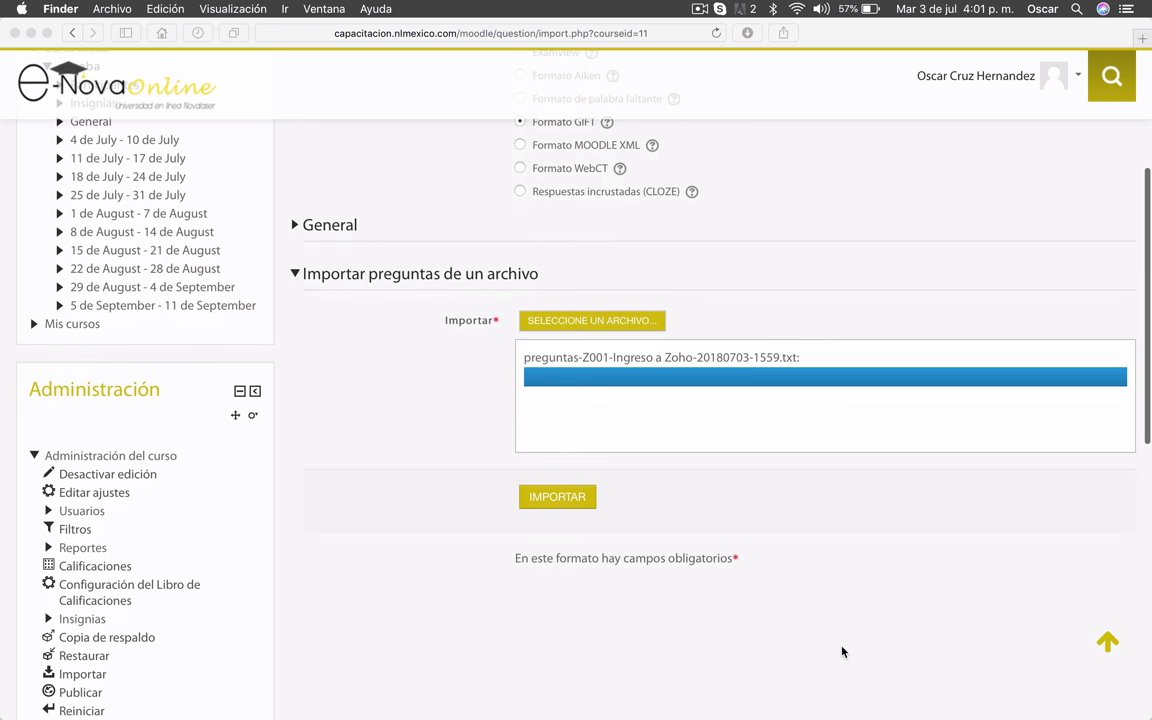
left_click(542, 502)
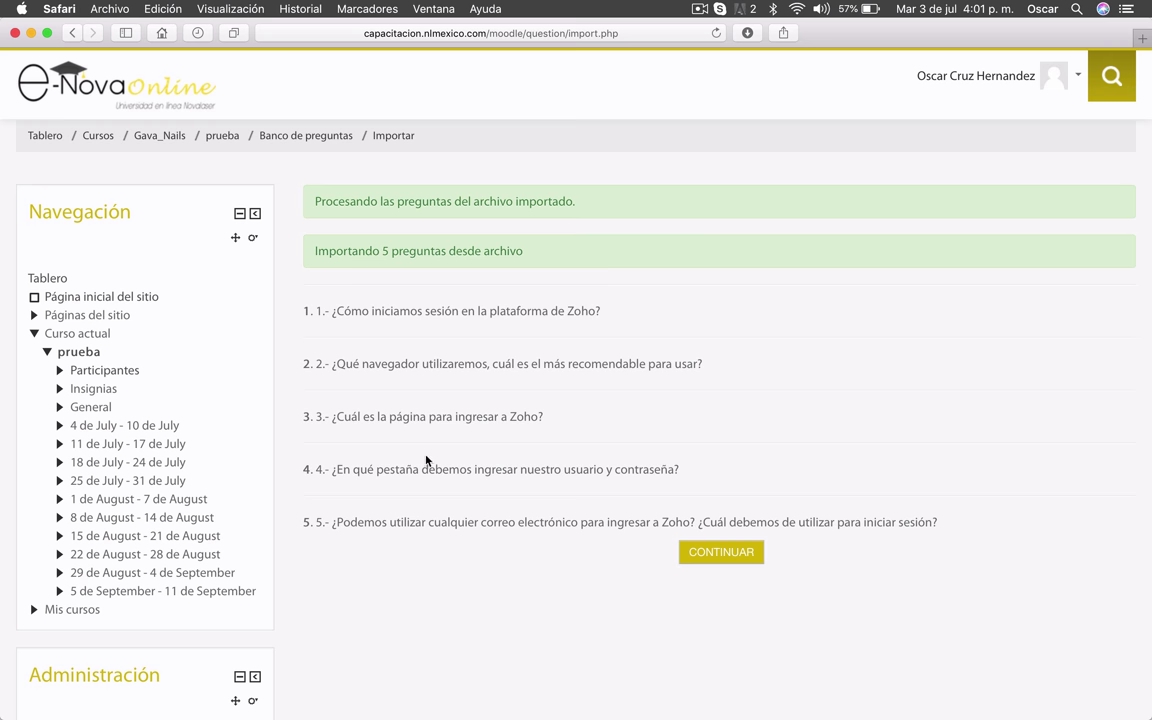
left_click(706, 553)
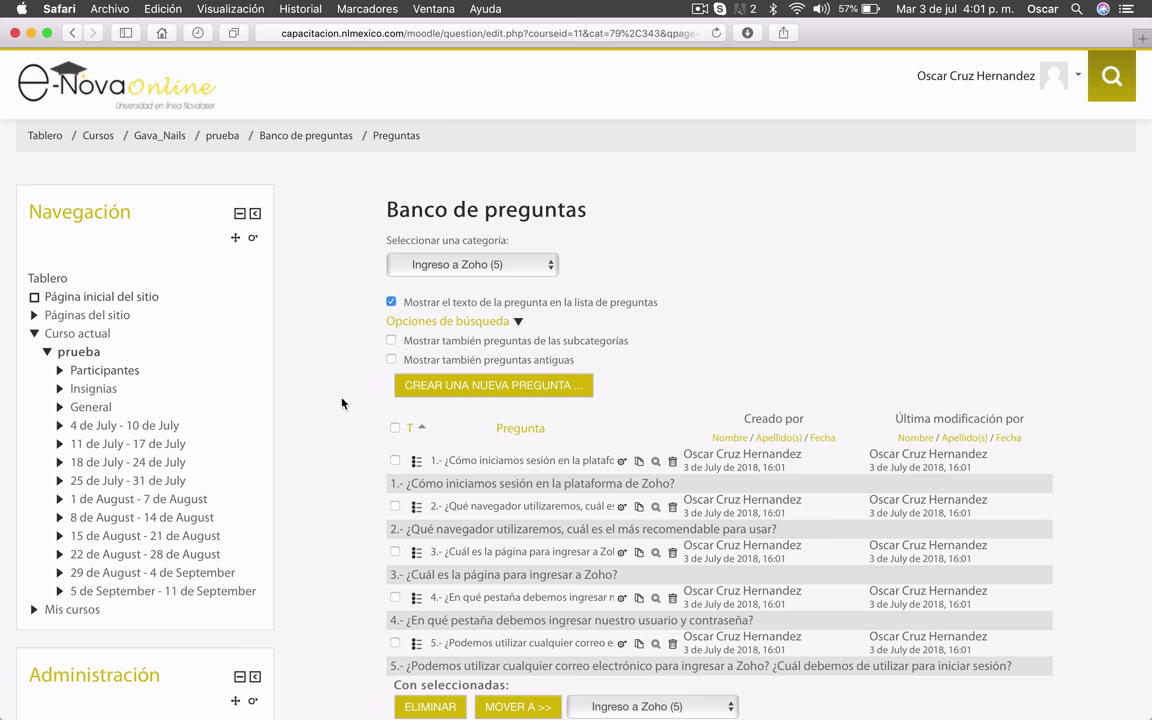
- Examine the imported Ingreso a Zoho questions and the list of question categories in the course
scroll(318, 528, "down", 1)
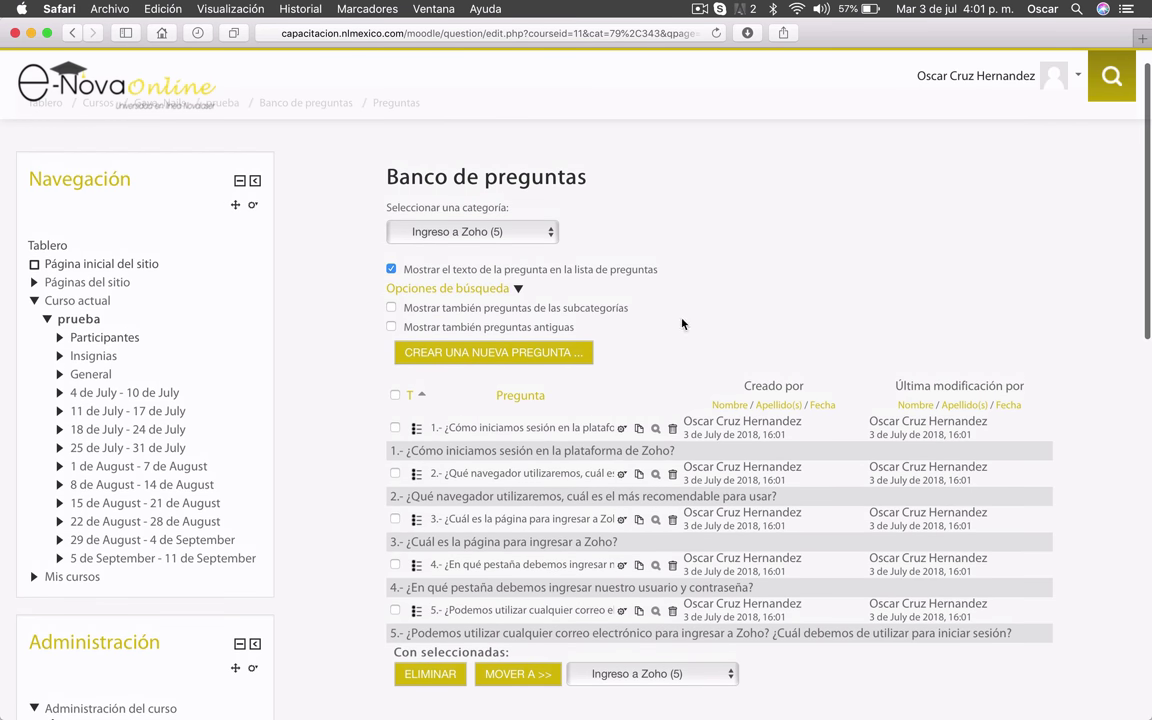
scroll(424, 519, "up", 1)
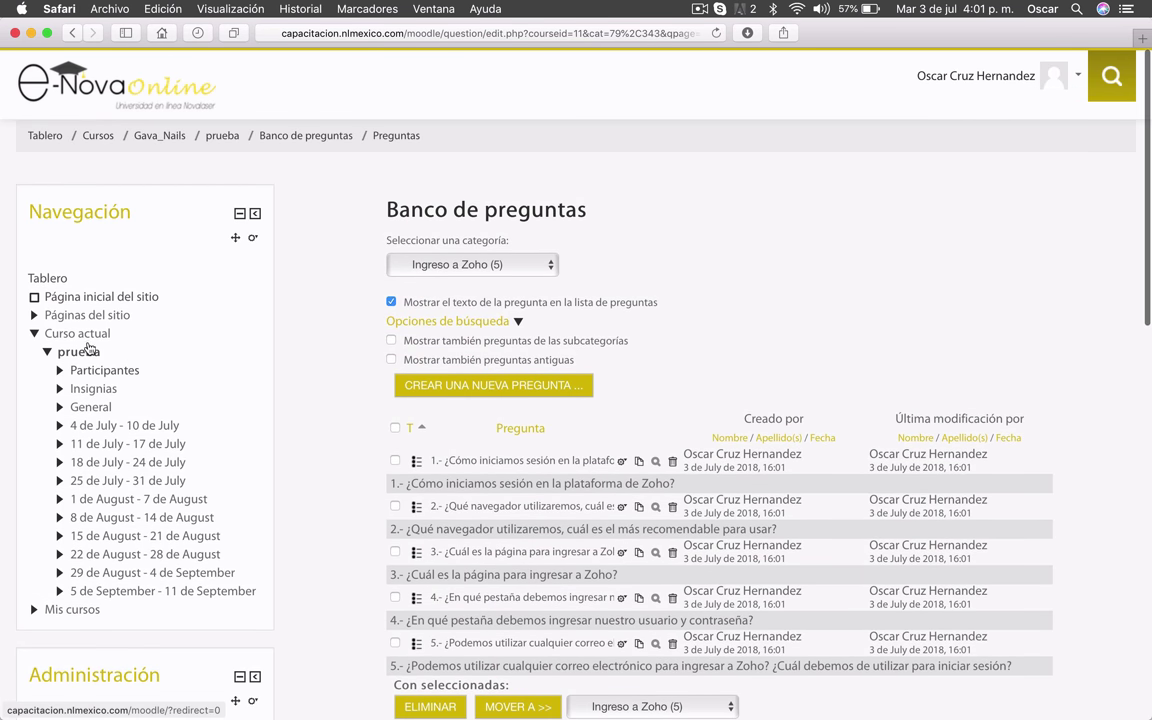
left_click(545, 268)
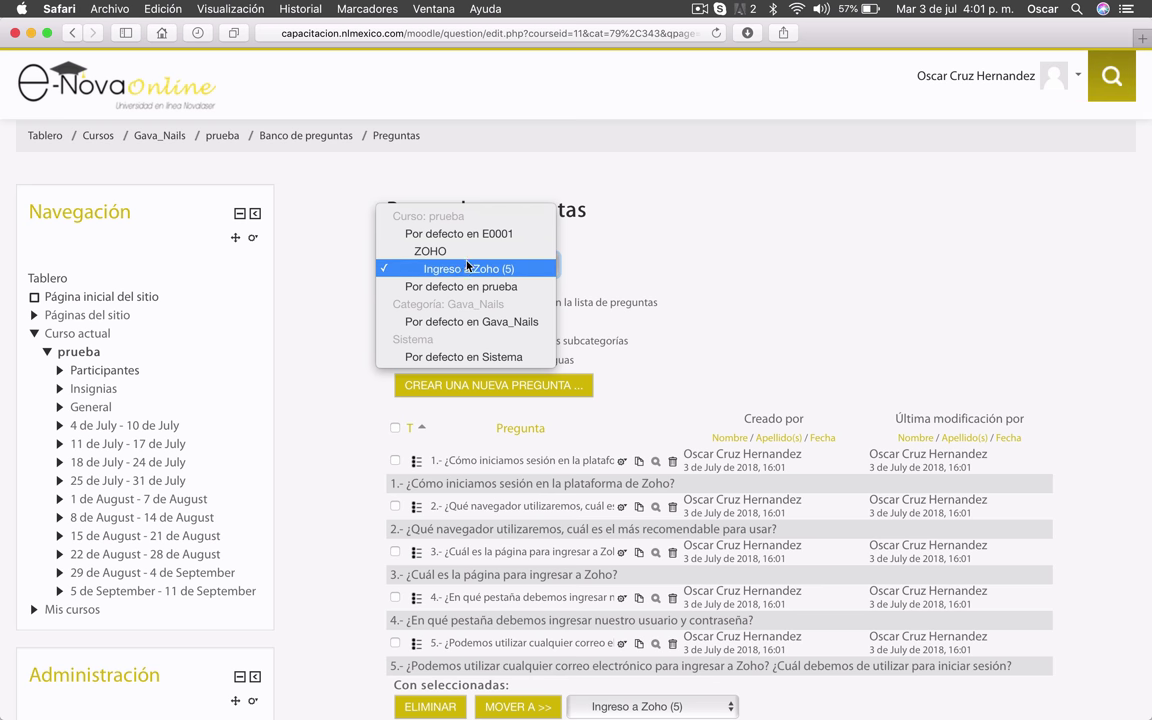
left_click(695, 263)
scroll(373, 320, "down", 3)
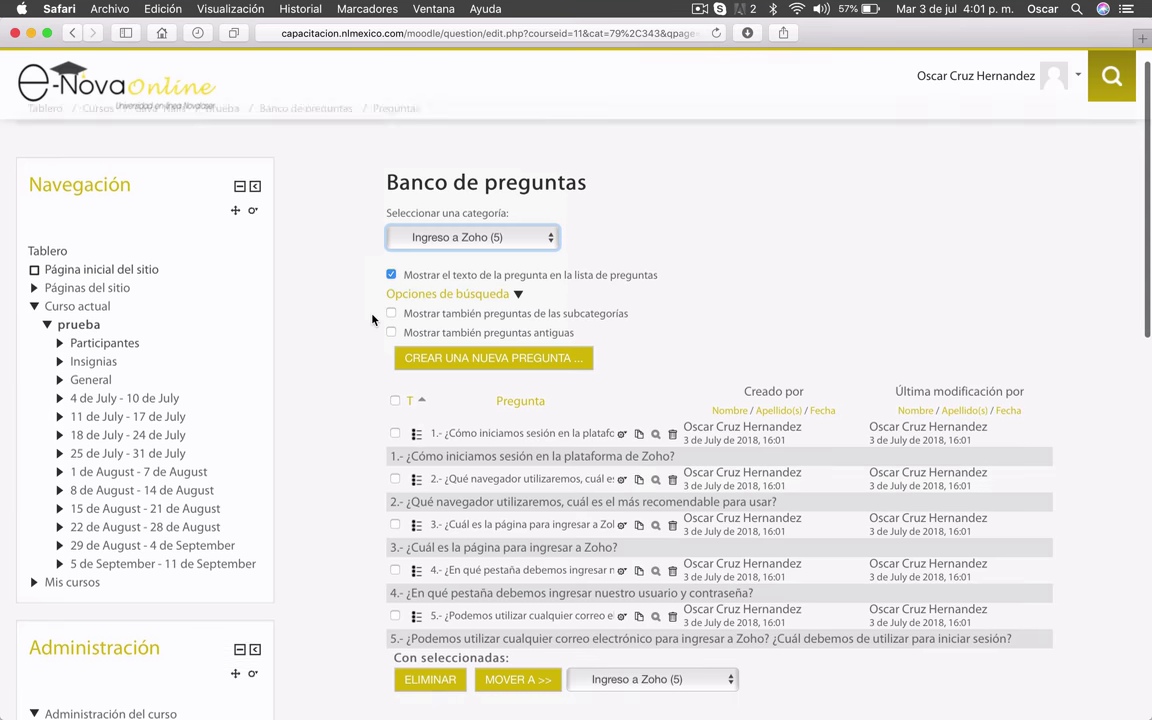
scroll(372, 319, "up", 5)
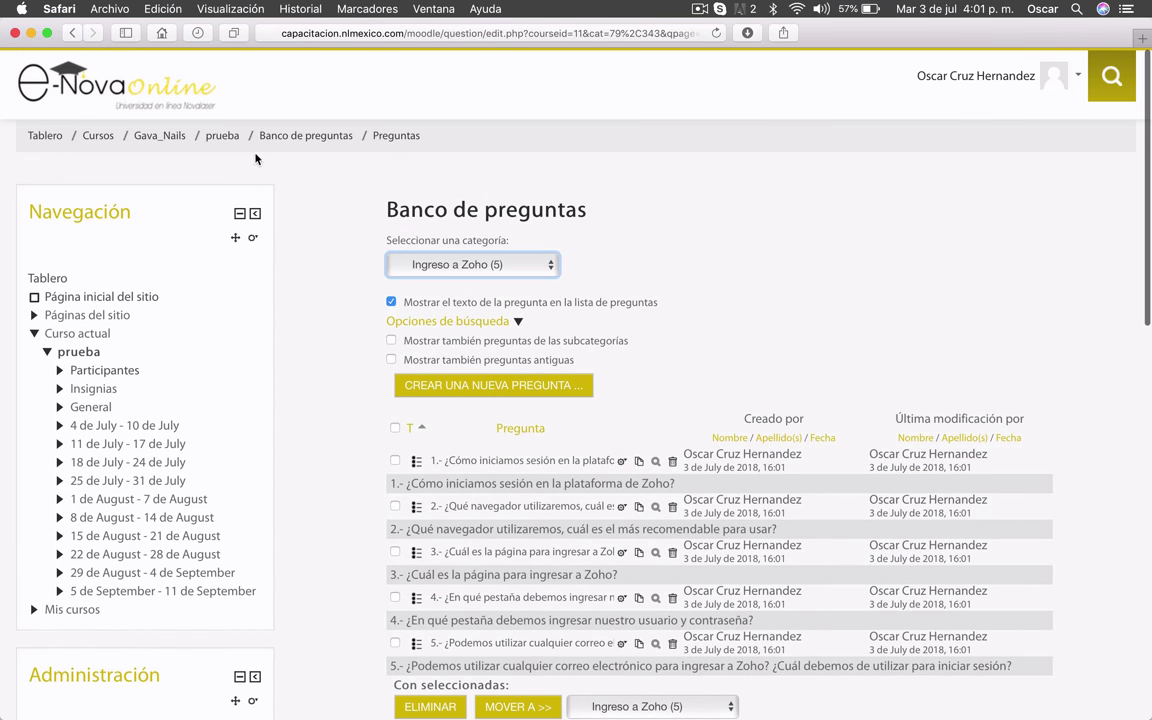
- Return to the prueba course, start adding an Examen to the week 22 de August - 28 de August, and look through its settings
left_click(225, 137)
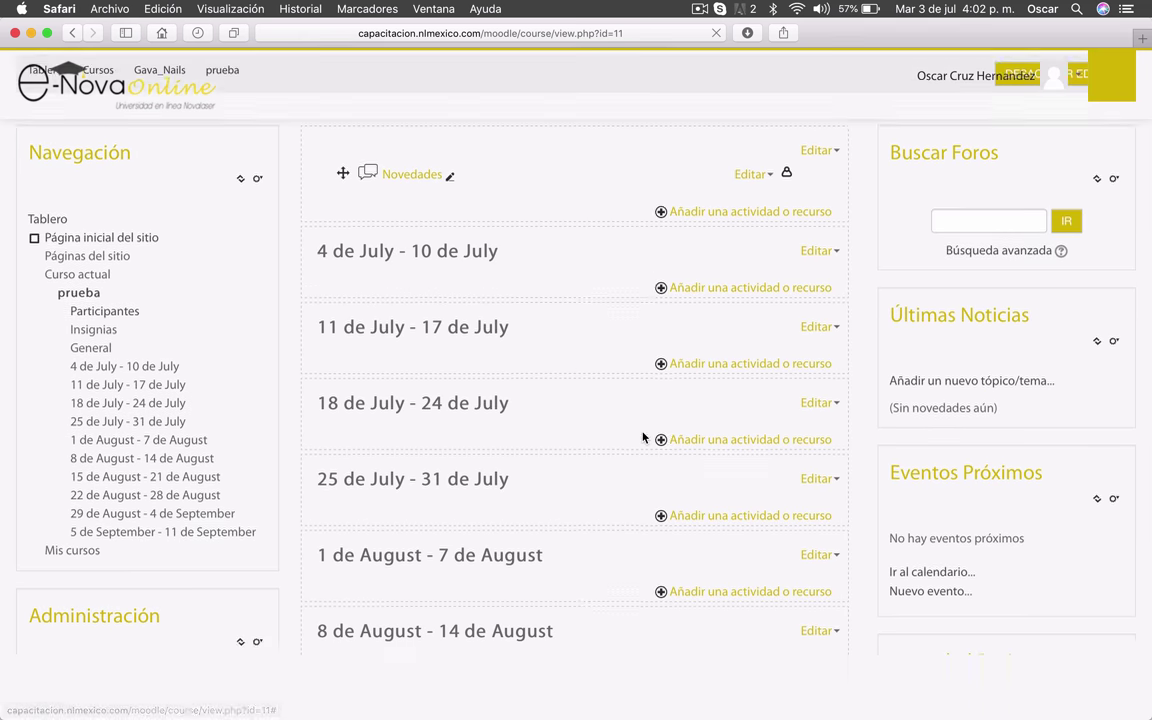
scroll(643, 437, "down", 8)
left_click(712, 428)
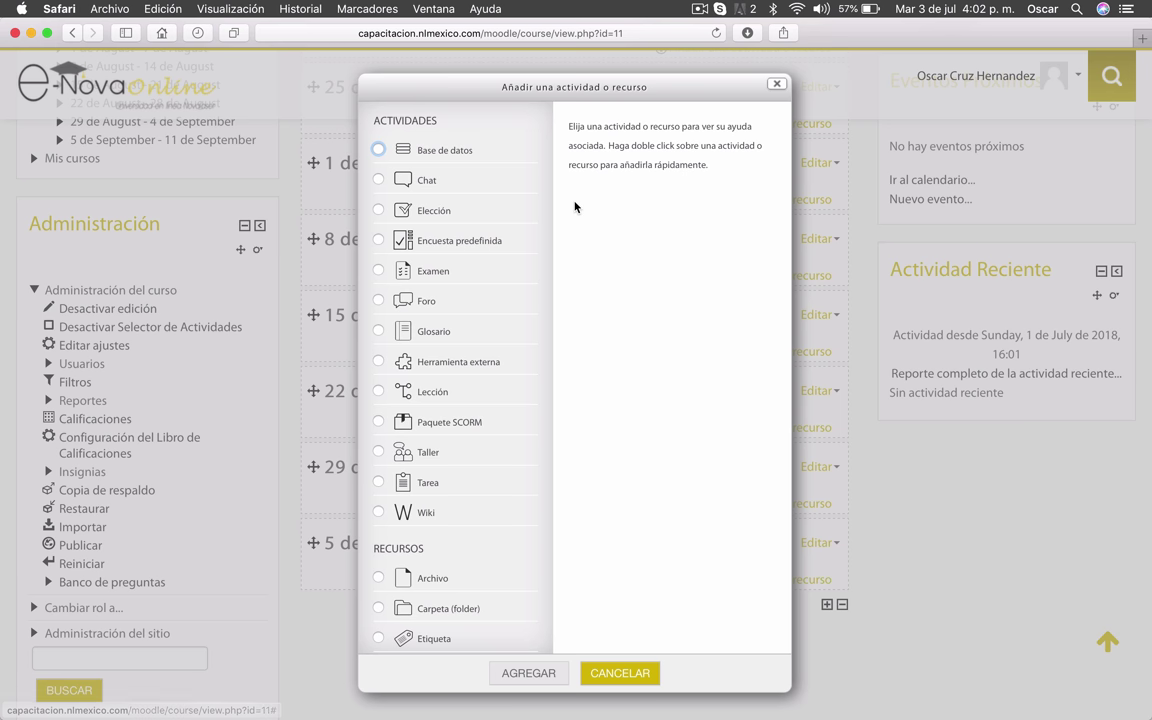
left_click(428, 275)
left_click(428, 275)
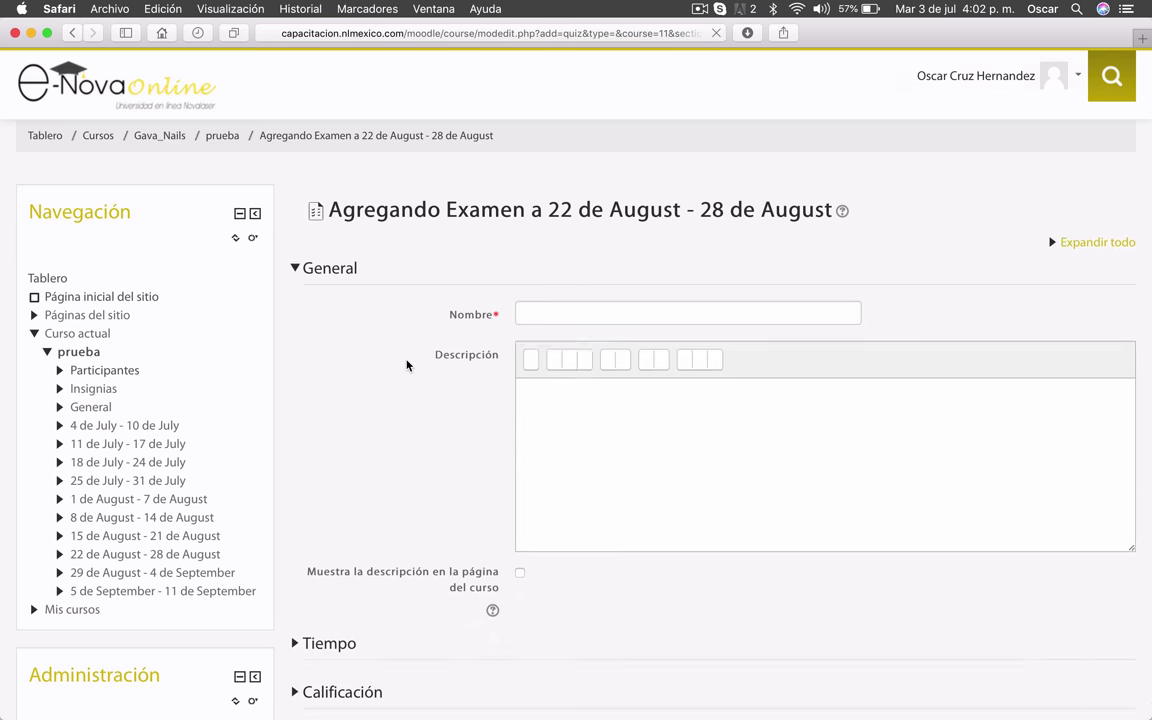
scroll(406, 365, "down", 10)
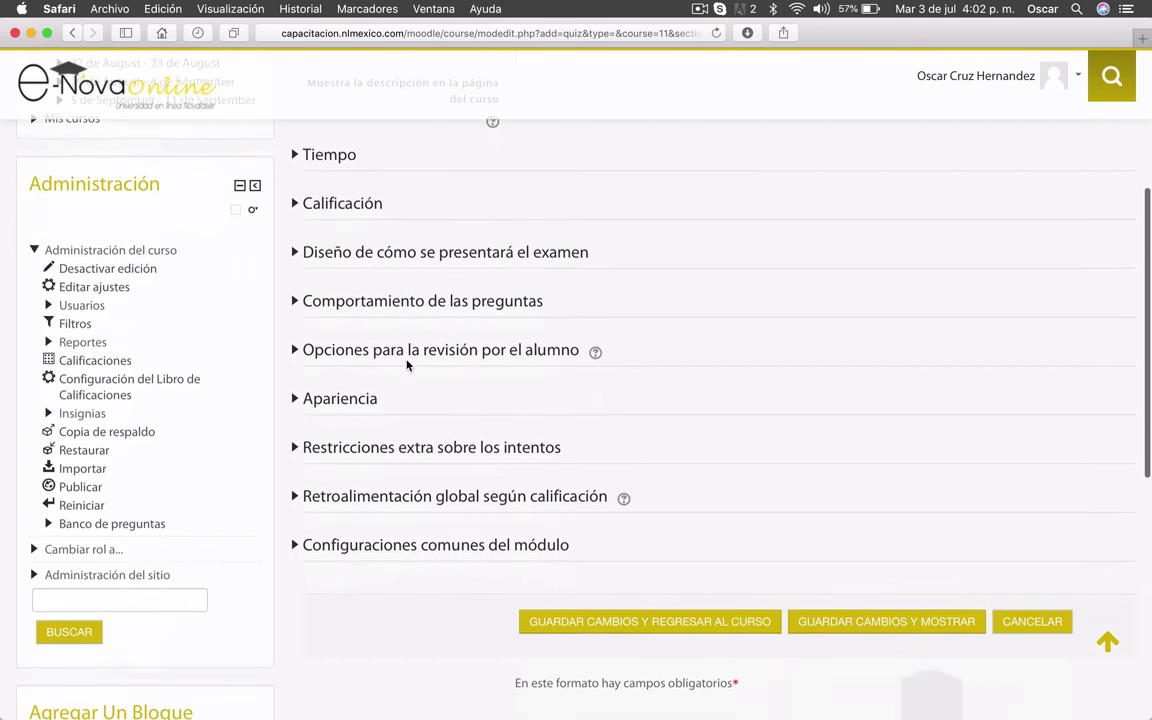
scroll(406, 365, "down", 4)
scroll(406, 365, "up", 15)
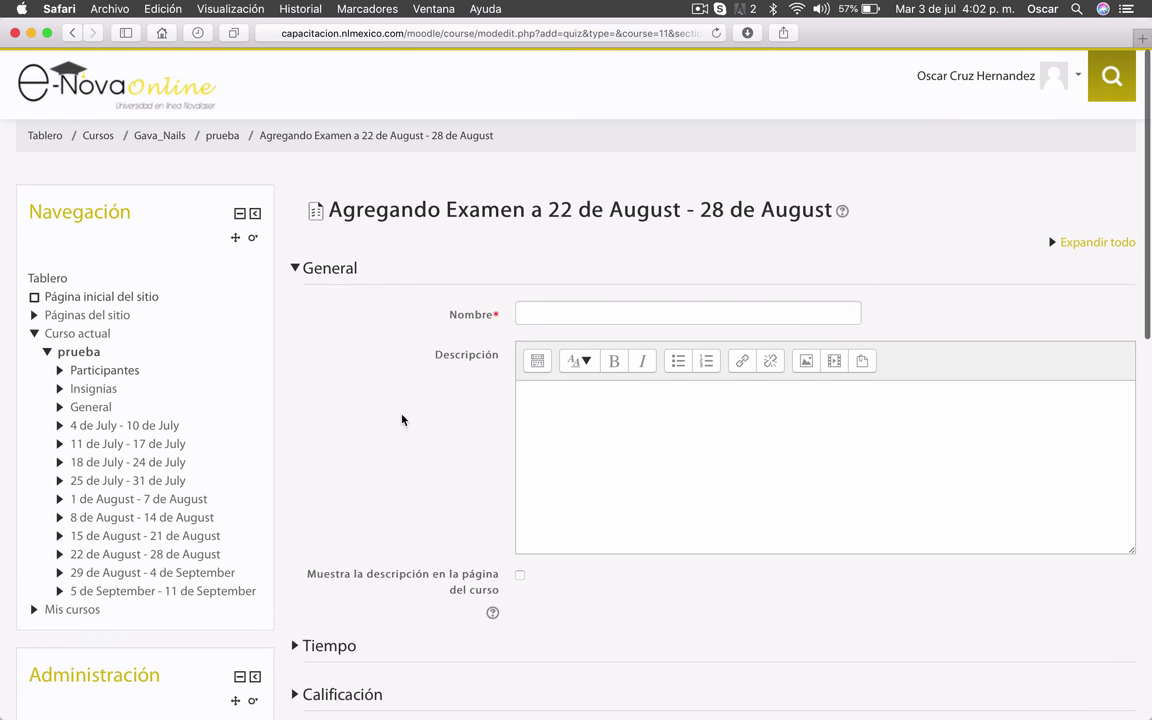